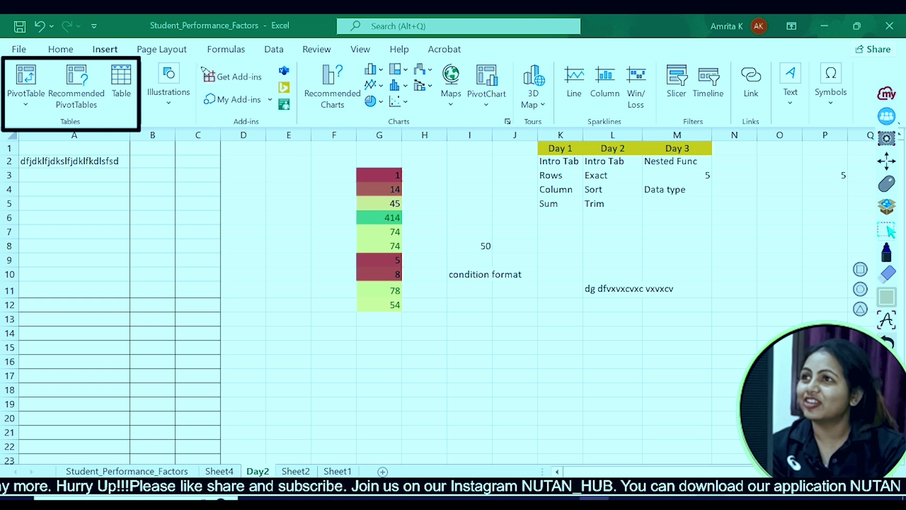
# - Outline the charts, sparklines and filters commands with a rectangle, undo both annotation rectangles and leave drawing mode
pyautogui.moveTo(306, 61)
pyautogui.mouseDown()
pyautogui.moveTo(340, 101)
pyautogui.moveTo(557, 144)
pyautogui.moveTo(732, 132)
pyautogui.moveTo(727, 126)
pyautogui.mouseUp()
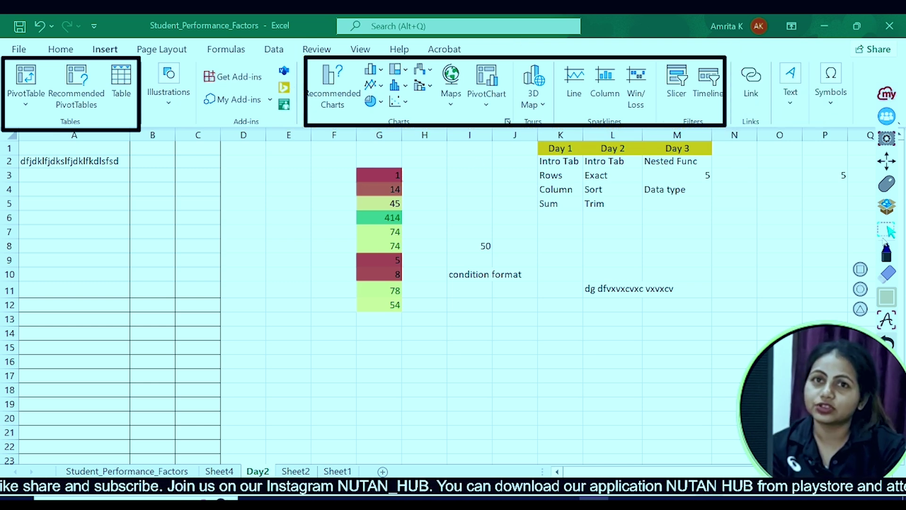
pyautogui.click(887, 342)
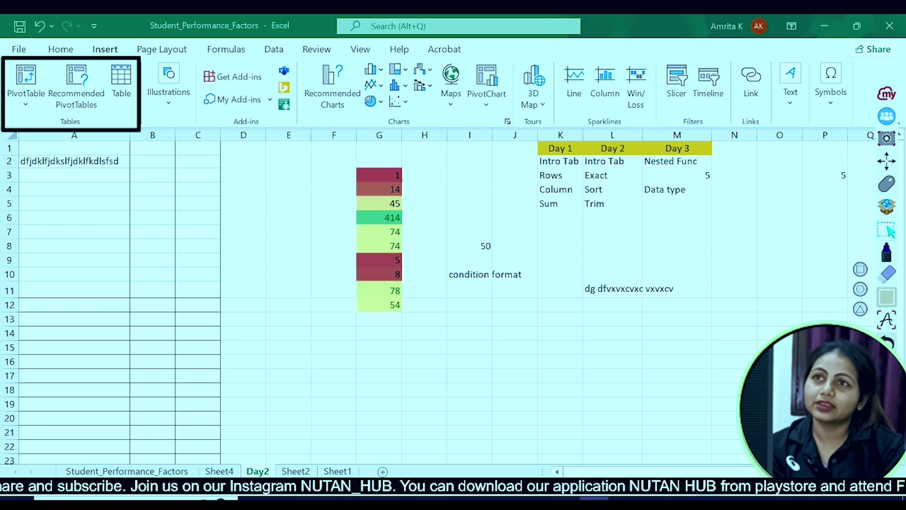
pyautogui.click(888, 343)
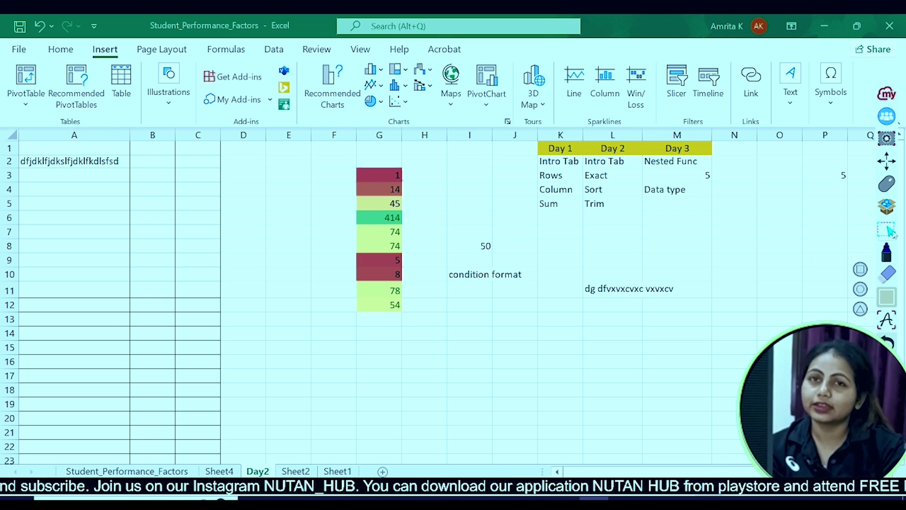
pyautogui.click(888, 231)
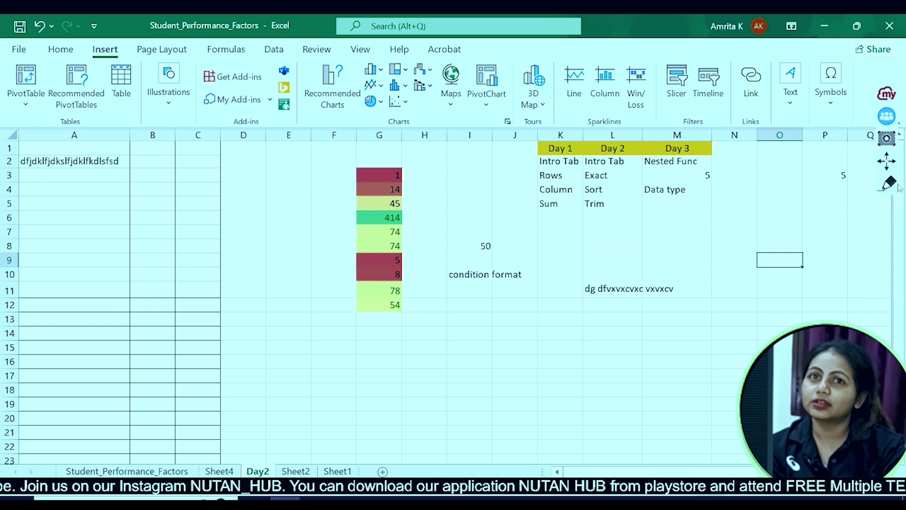
# - Review the available page themes and theme colour schemes without applying any
pyautogui.click(162, 49)
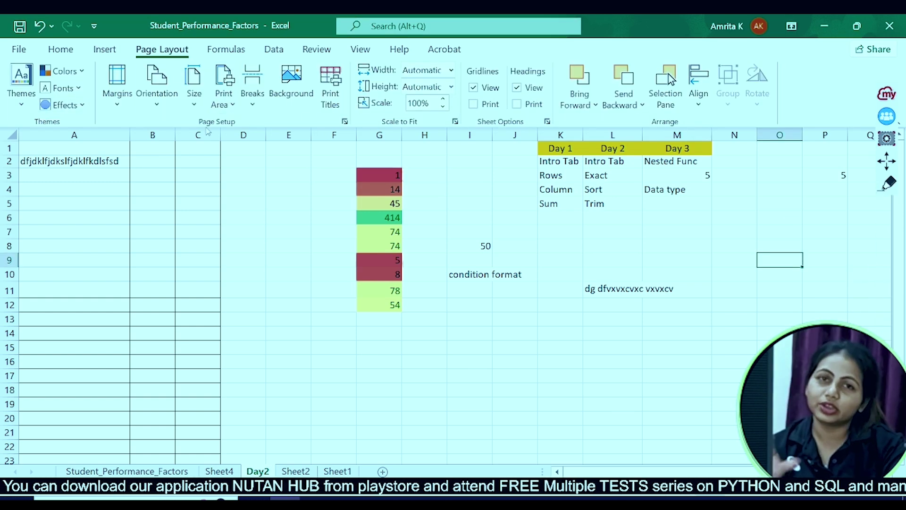
pyautogui.click(21, 80)
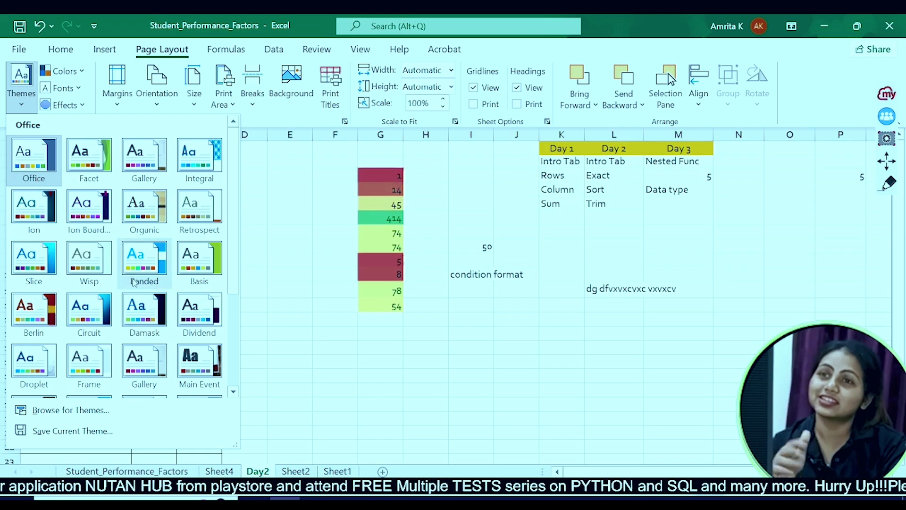
pyautogui.click(81, 72)
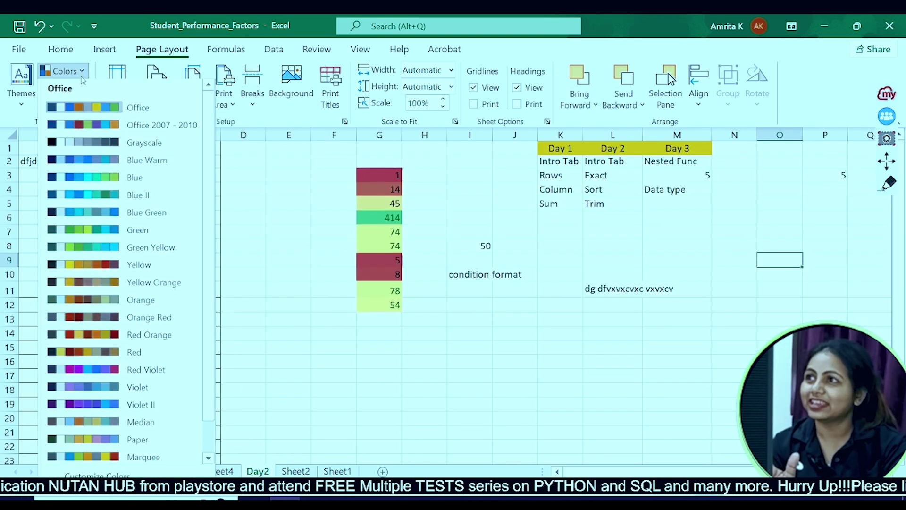
pyautogui.click(273, 190)
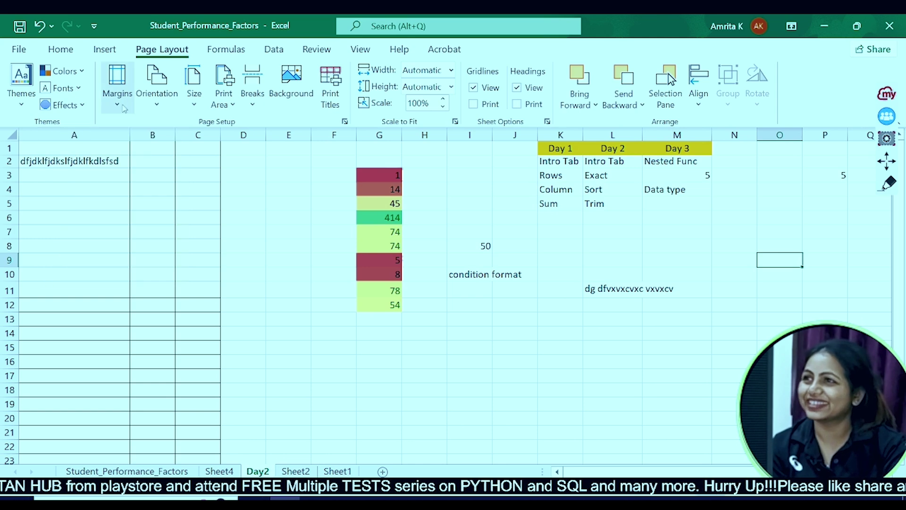
# - Set the Union-Territories-of-India picture as the background of the Day2 sheet, and undo it
pyautogui.click(298, 108)
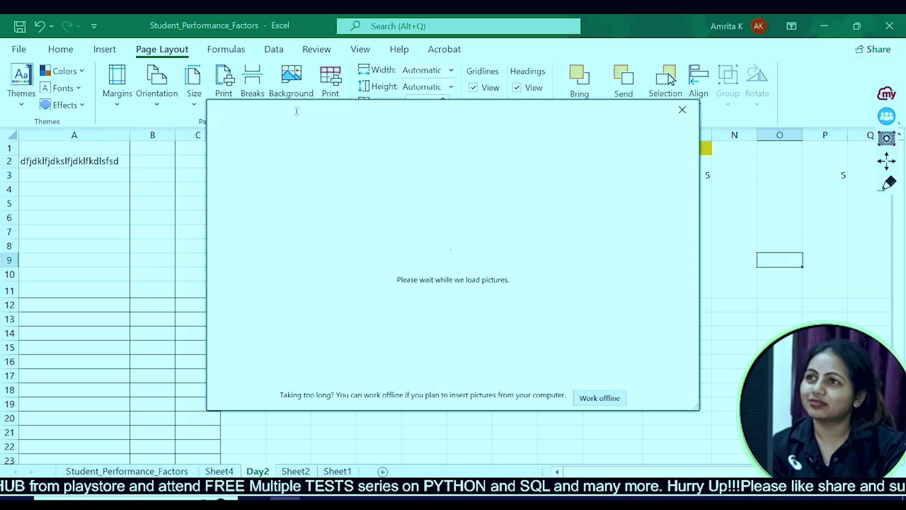
pyautogui.click(299, 183)
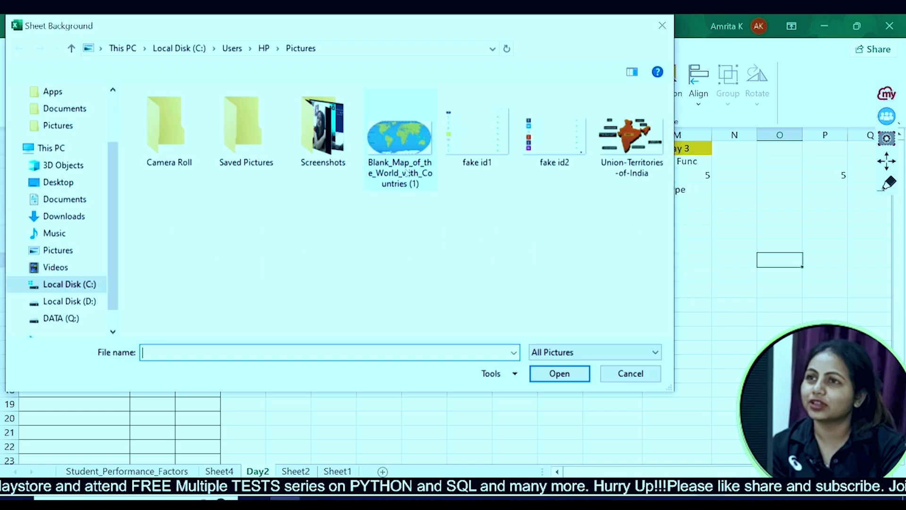
pyautogui.click(632, 139)
pyautogui.click(559, 373)
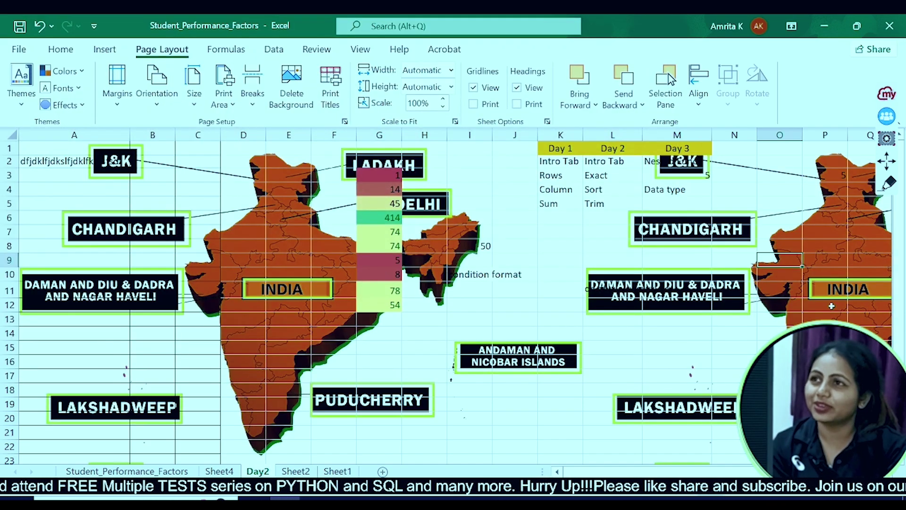
pyautogui.hotkey('ctrl', 'z')
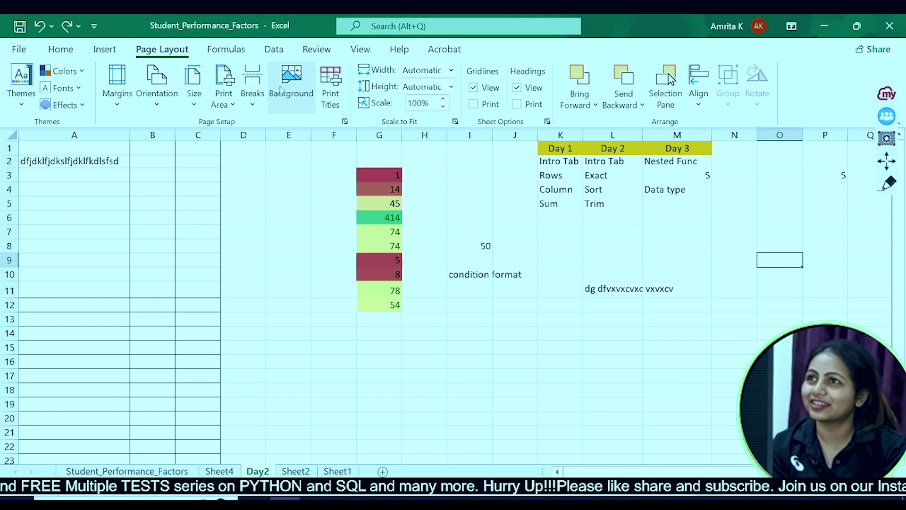
# - Browse the function library's categories, including More Functions, Math & Trig, Logical, and Date & Time
pyautogui.click(227, 49)
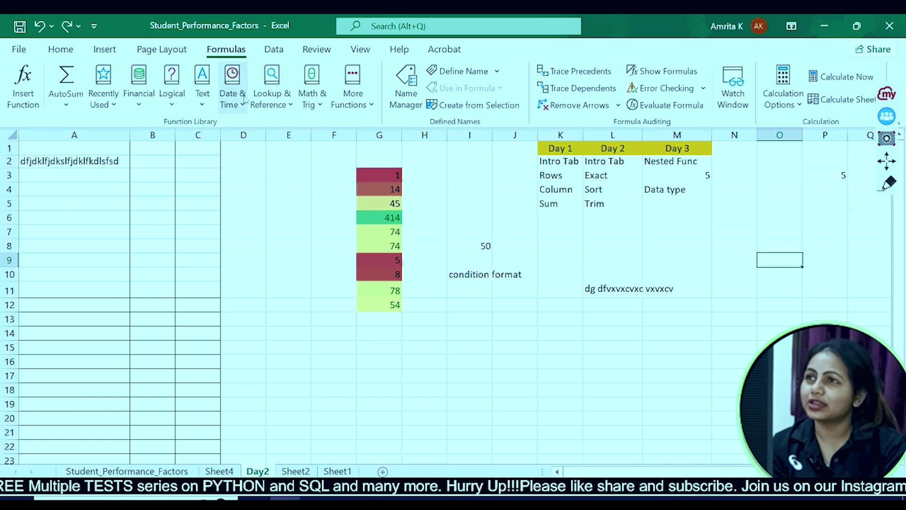
pyautogui.click(353, 97)
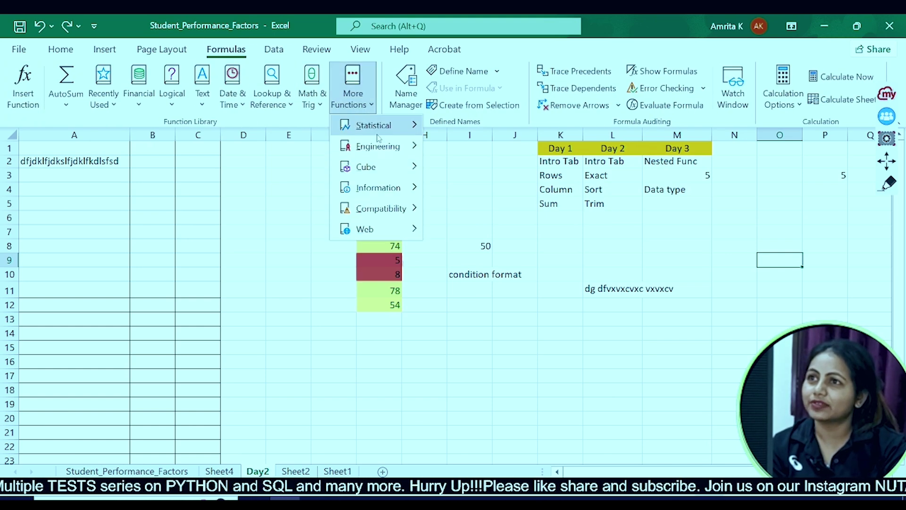
pyautogui.moveTo(344, 122)
pyautogui.click(322, 108)
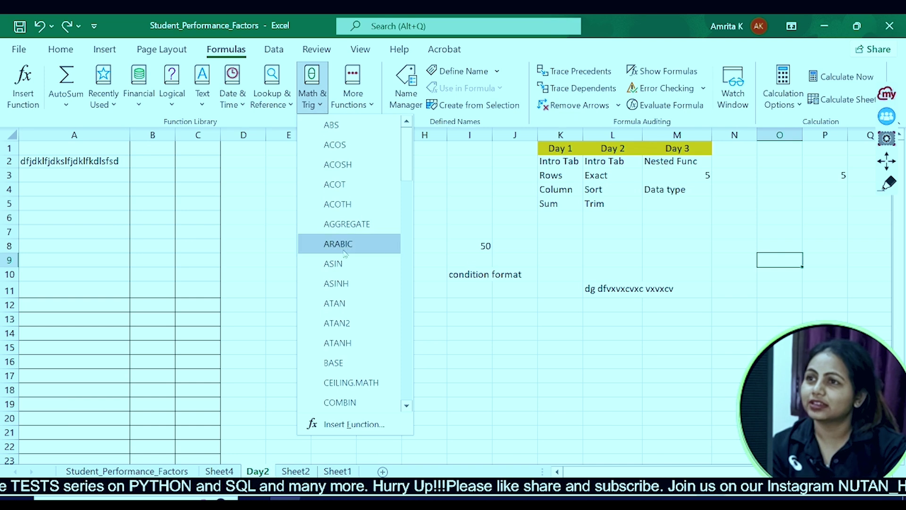
pyautogui.scroll(-4, 360, 333)
pyautogui.scroll(-10, 360, 333)
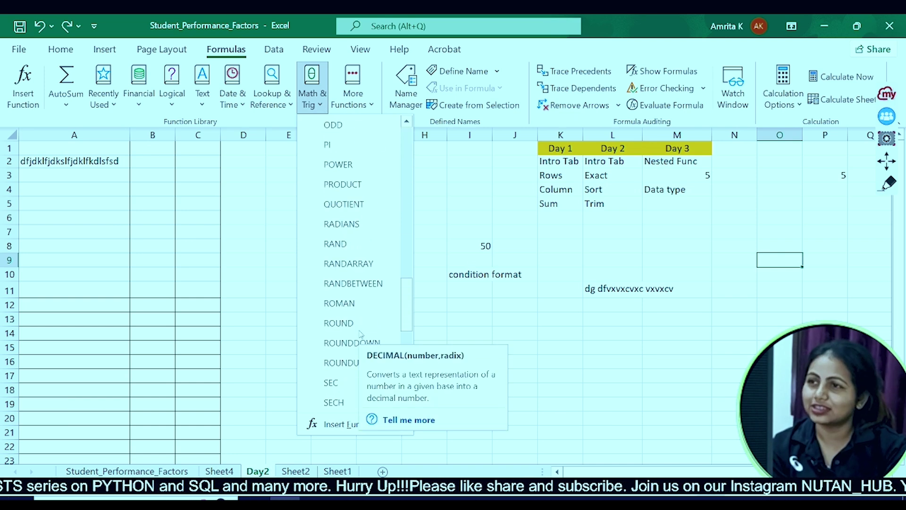
pyautogui.click(198, 106)
pyautogui.click(171, 107)
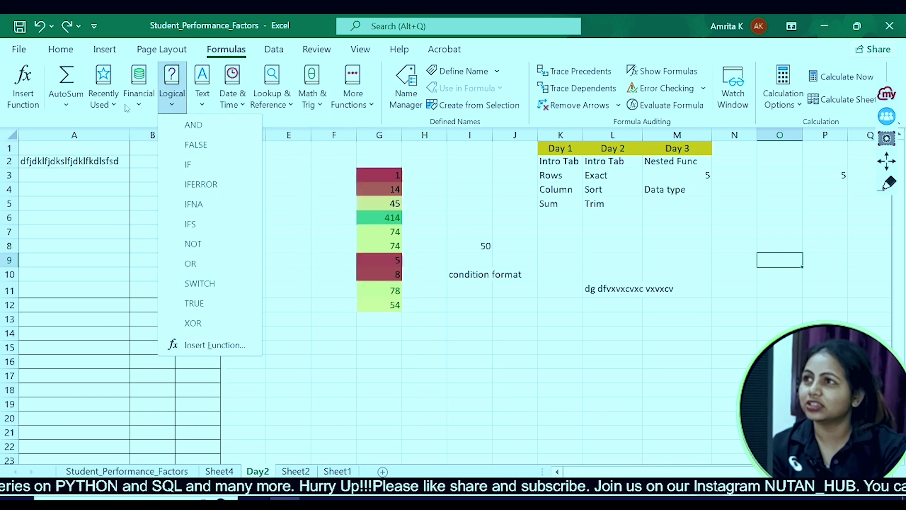
pyautogui.click(141, 107)
pyautogui.click(236, 108)
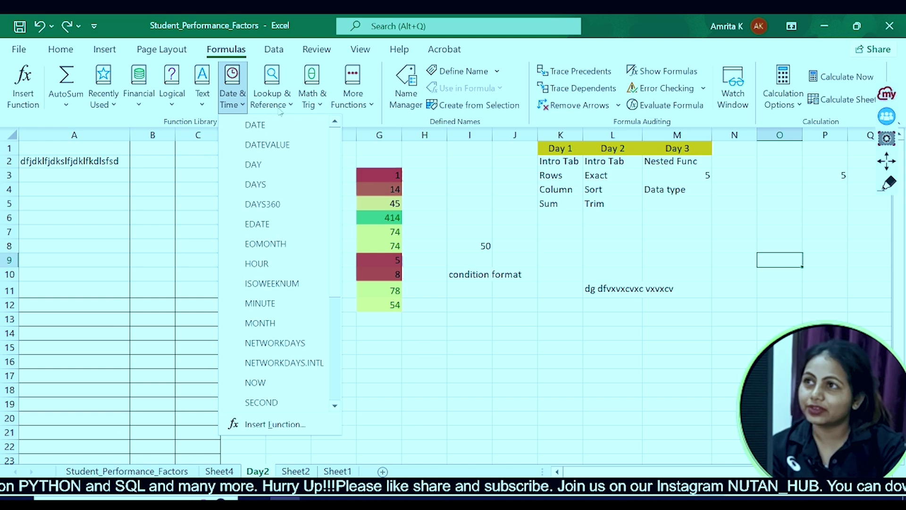
pyautogui.click(437, 354)
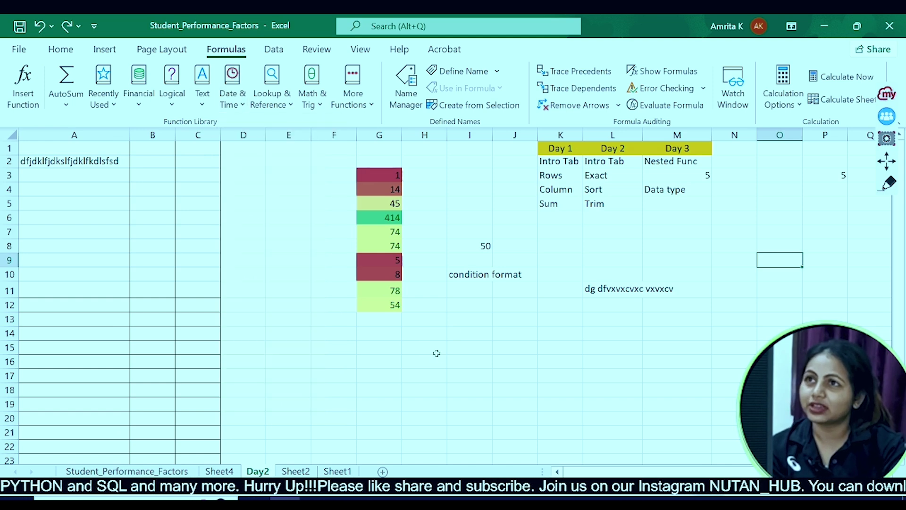
# - Review the external data sources available for import, including the Azure and database options
pyautogui.click(273, 49)
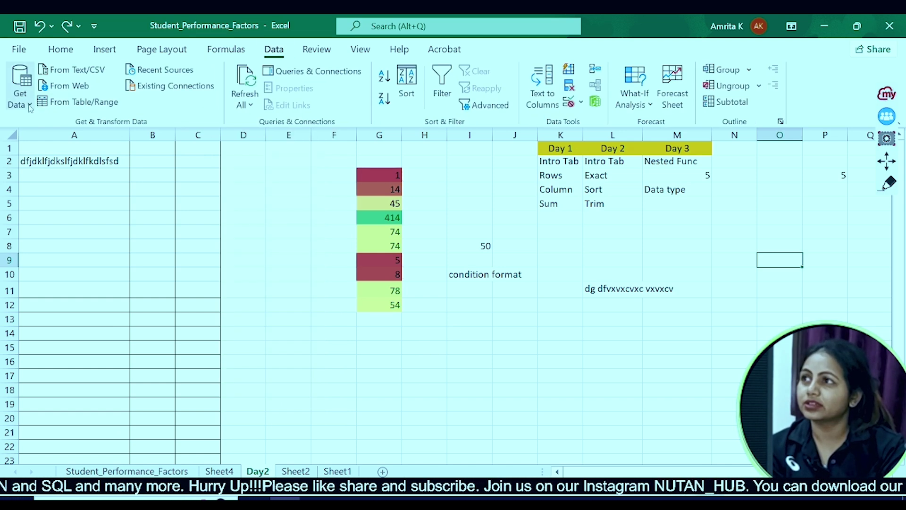
pyautogui.click(21, 94)
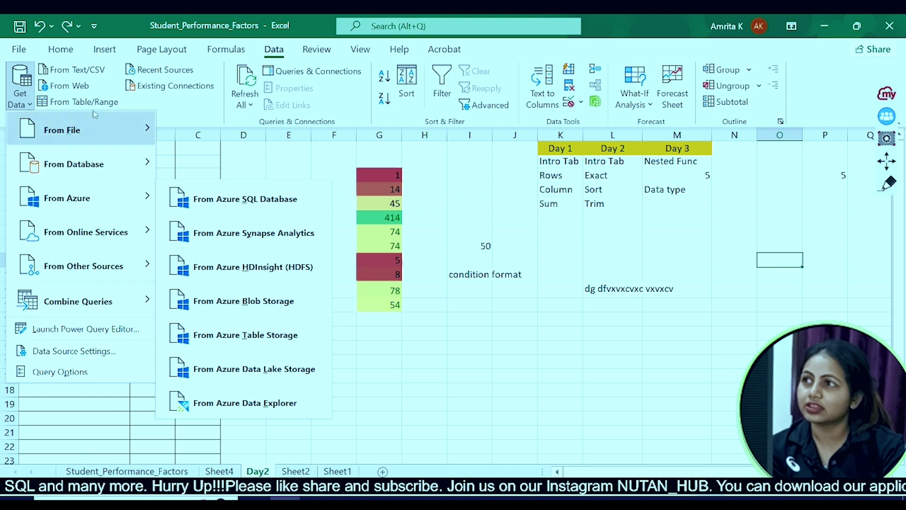
pyautogui.moveTo(112, 178)
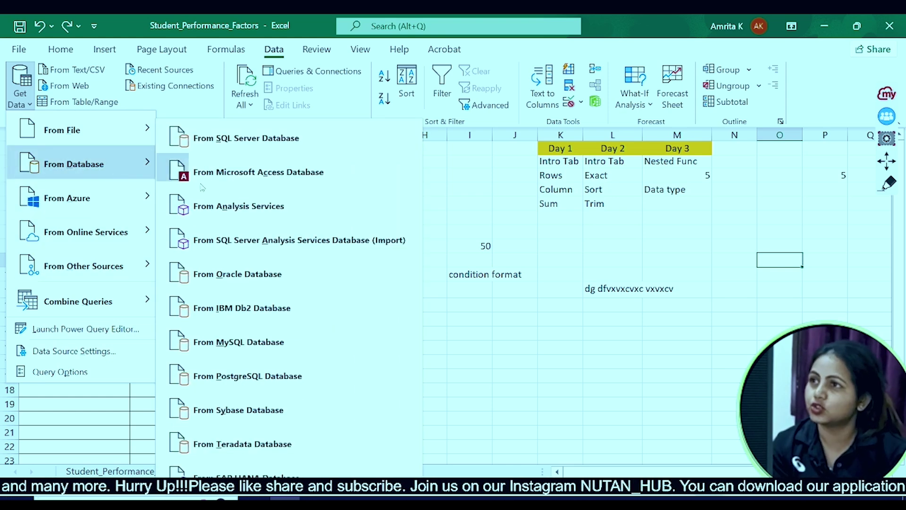
pyautogui.click(532, 389)
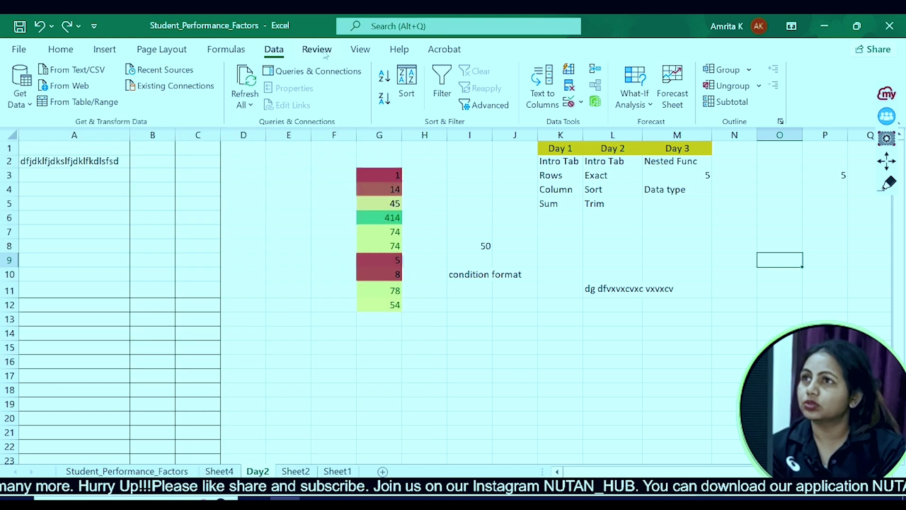
# - Hide and restore the gridlines and the row and column headings of the Day2 sheet
pyautogui.scroll(-2, 140, 111)
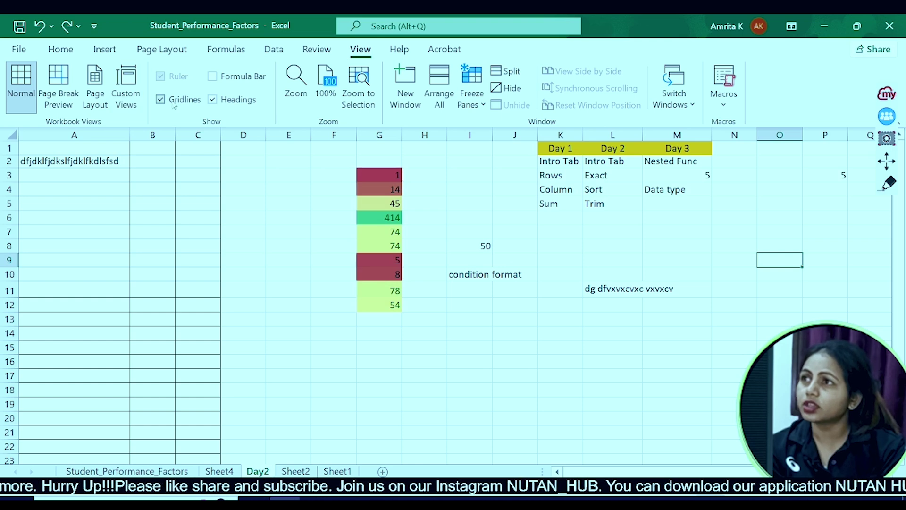
pyautogui.click(160, 100)
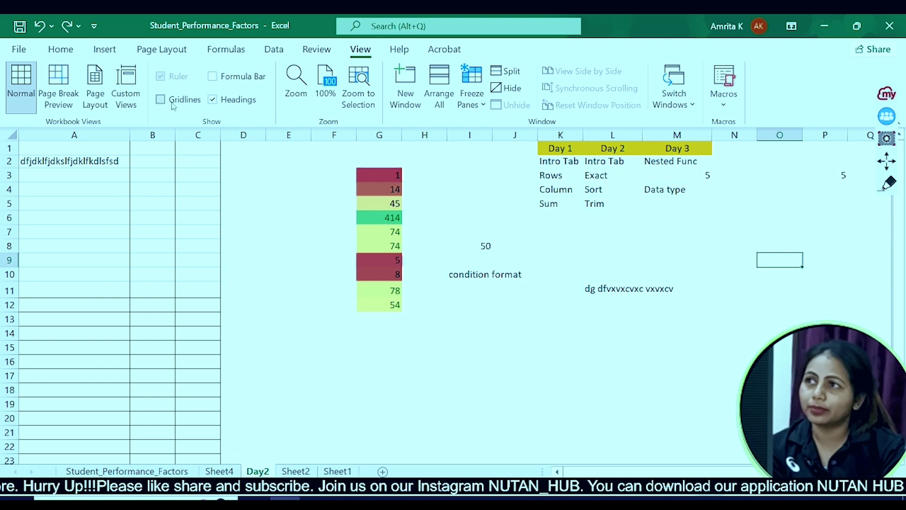
pyautogui.click(213, 100)
pyautogui.click(213, 100)
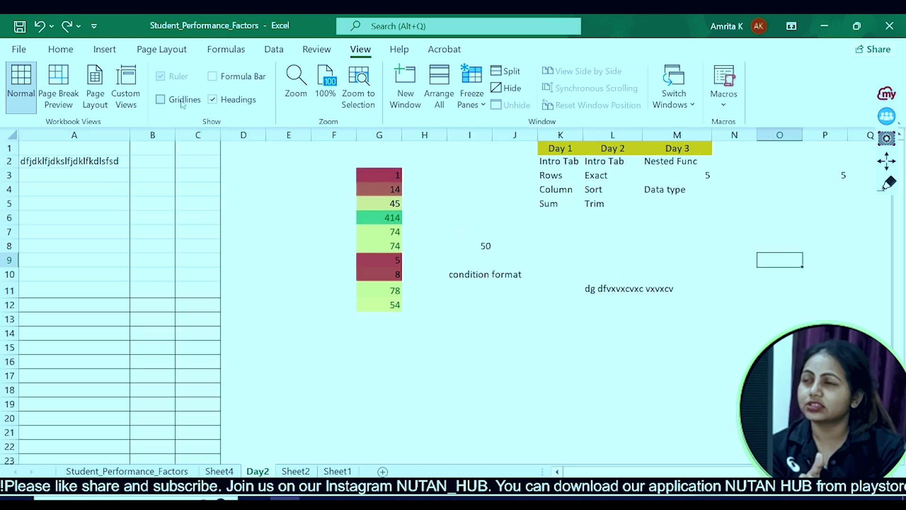
pyautogui.click(161, 101)
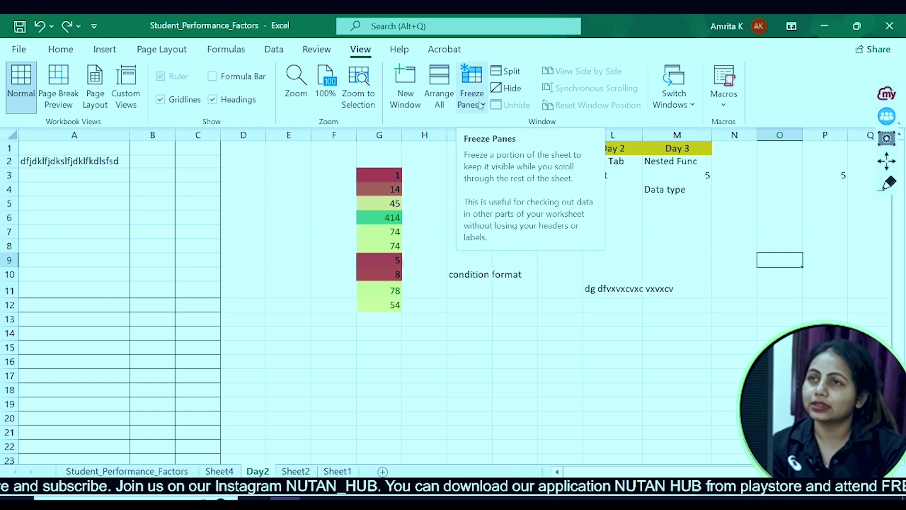
pyautogui.click(481, 106)
pyautogui.click(481, 106)
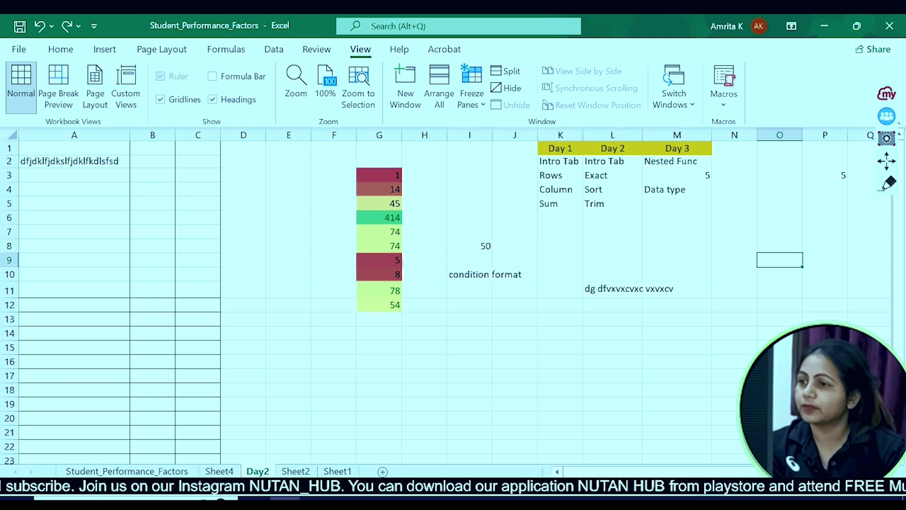
# - Open the Student_Performance_Factors sheet and examine its data rows down to about row 131, returning to the header row
pyautogui.click(145, 471)
pyautogui.click(345, 237)
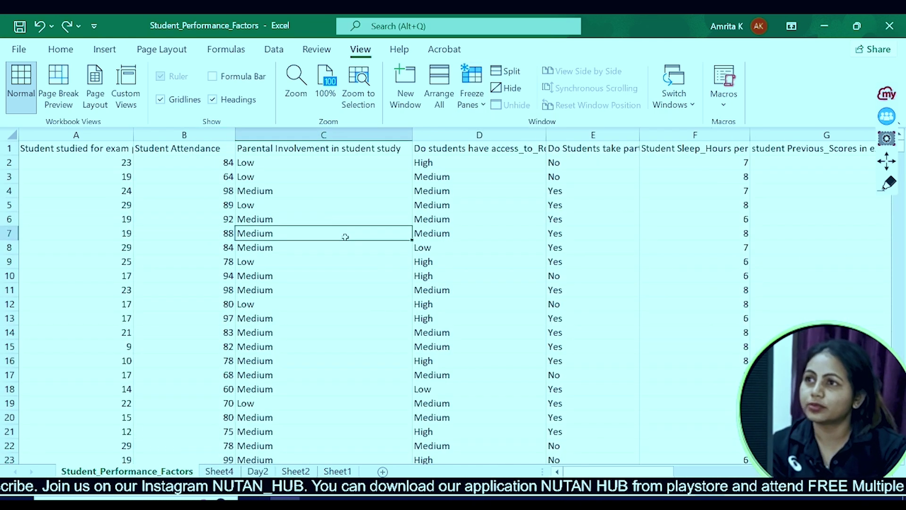
pyautogui.scroll(-20, 231, 276)
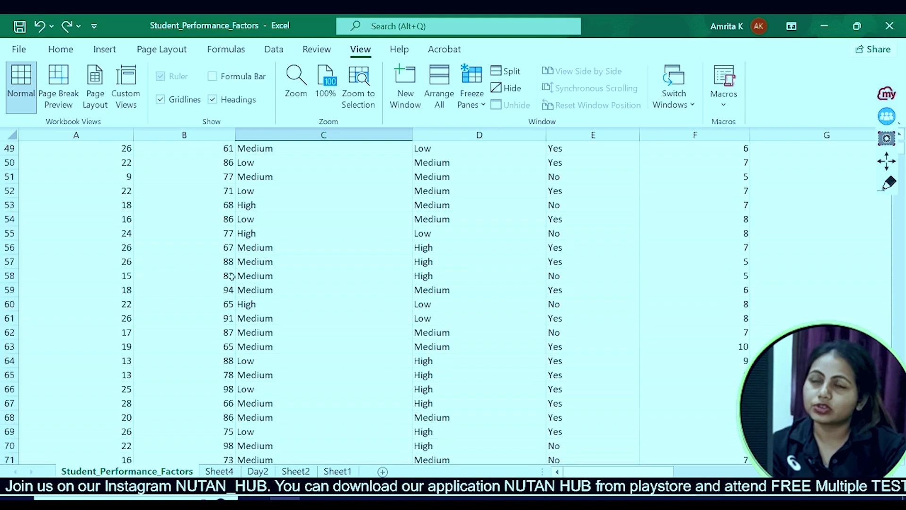
pyautogui.scroll(-14, 232, 276)
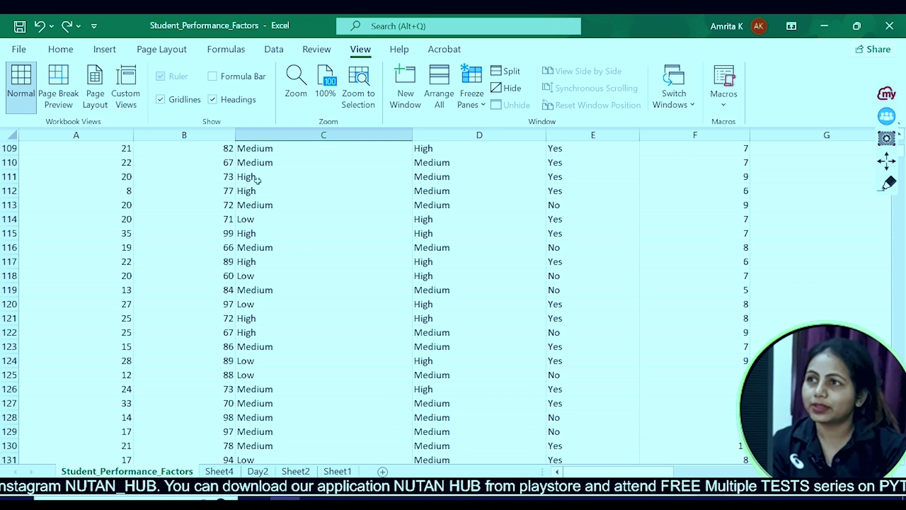
pyautogui.click(275, 187)
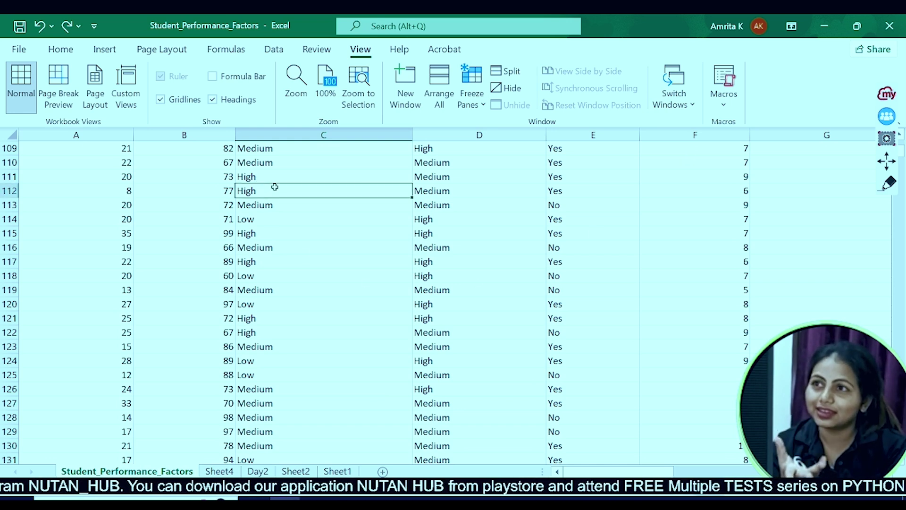
pyautogui.click(462, 192)
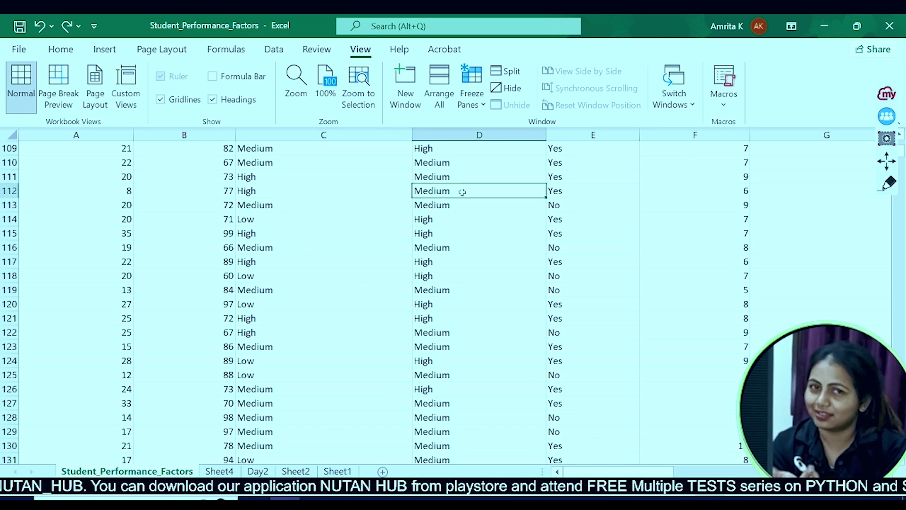
pyautogui.scroll(20, 462, 192)
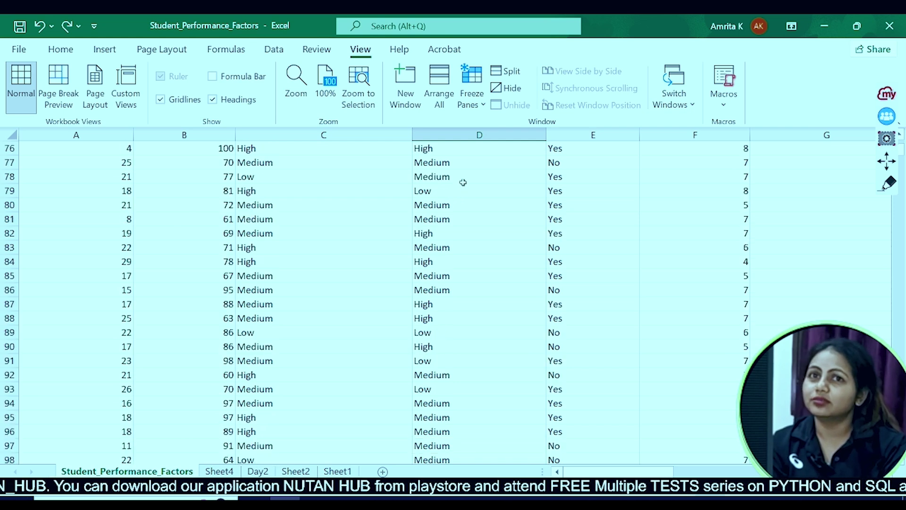
pyautogui.scroll(4, 466, 158)
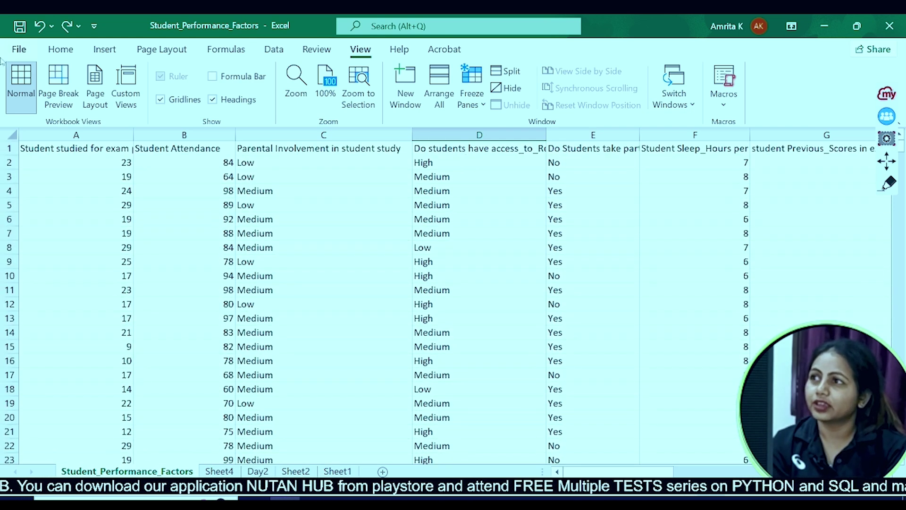
# - Freeze the sheet's top row and check the header while going down to about row 158 and back
pyautogui.click(9, 149)
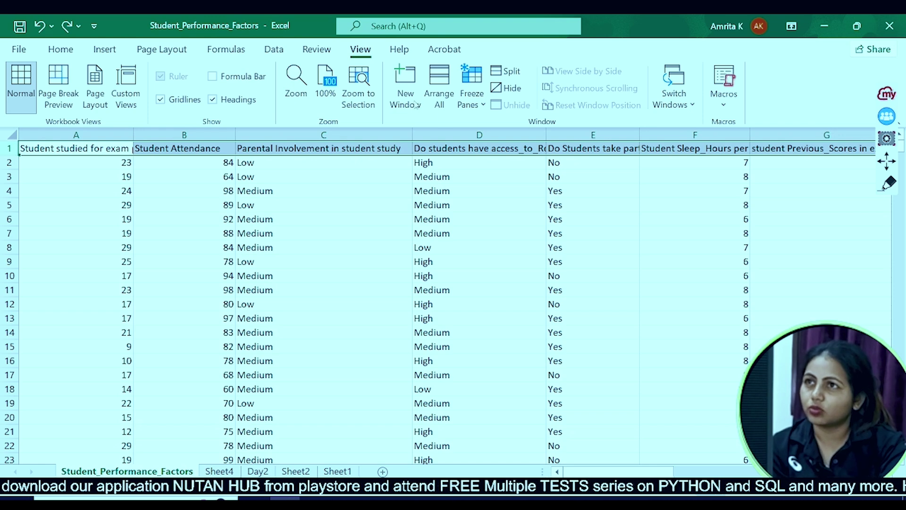
pyautogui.click(472, 97)
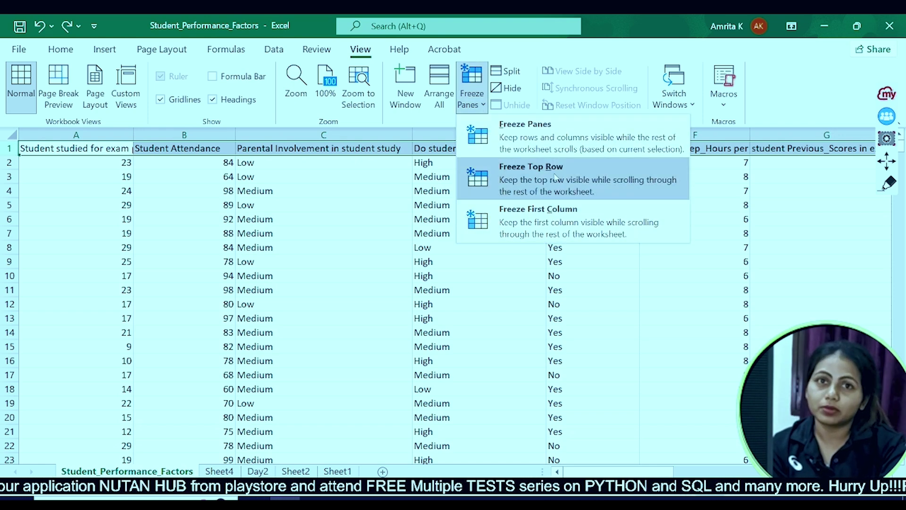
pyautogui.click(534, 176)
pyautogui.click(166, 194)
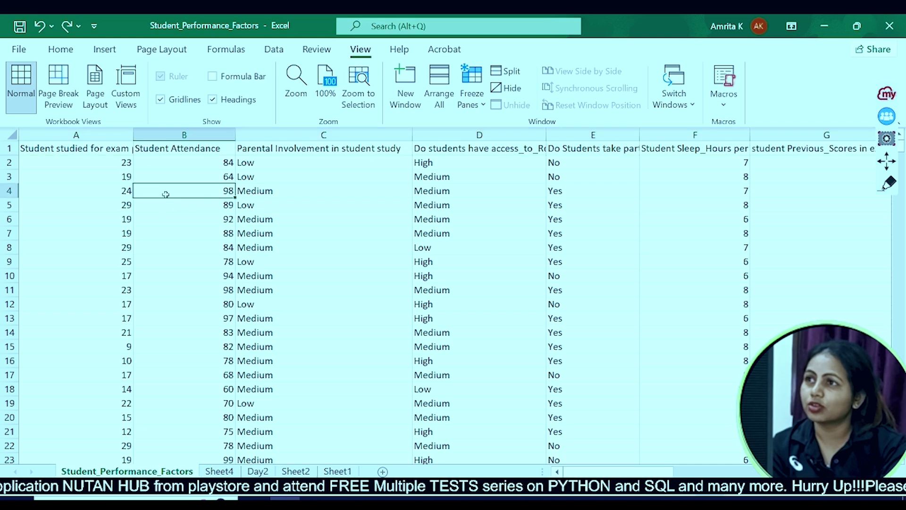
pyautogui.scroll(-20, 169, 216)
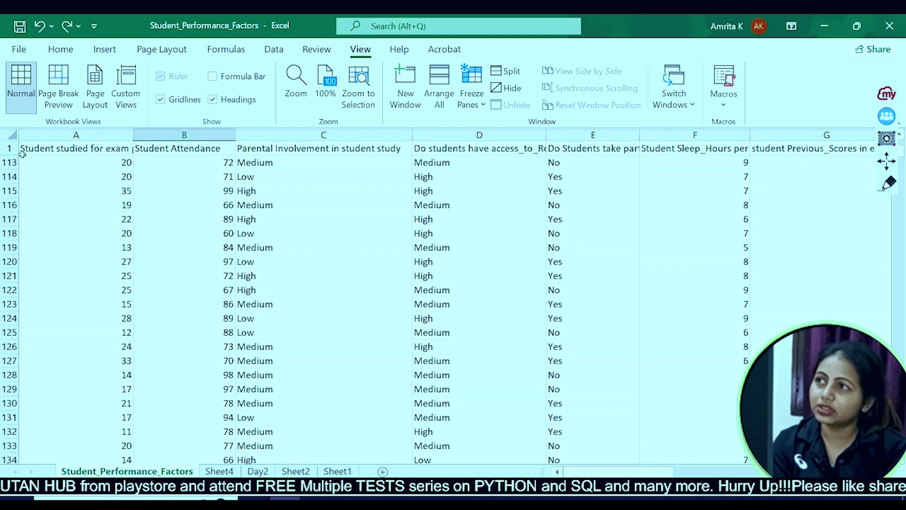
pyautogui.scroll(-15, 367, 344)
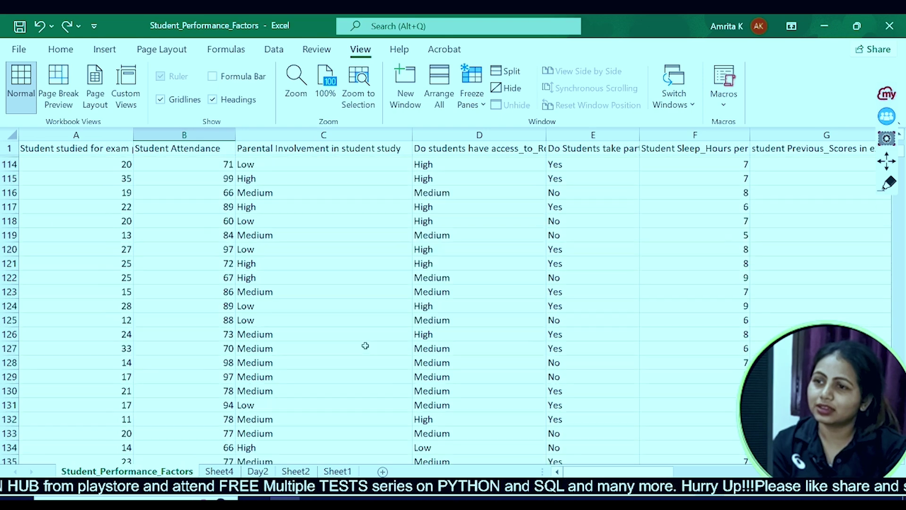
pyautogui.scroll(20, 377, 298)
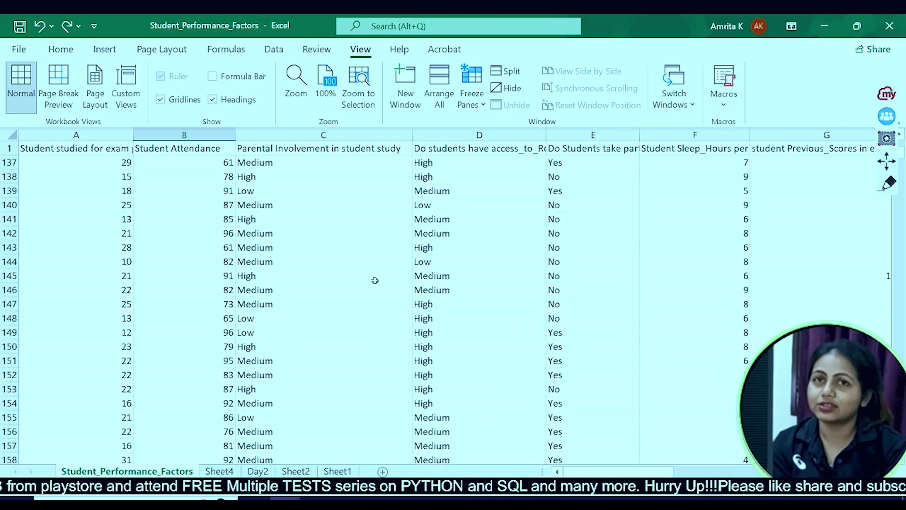
pyautogui.scroll(6, 373, 236)
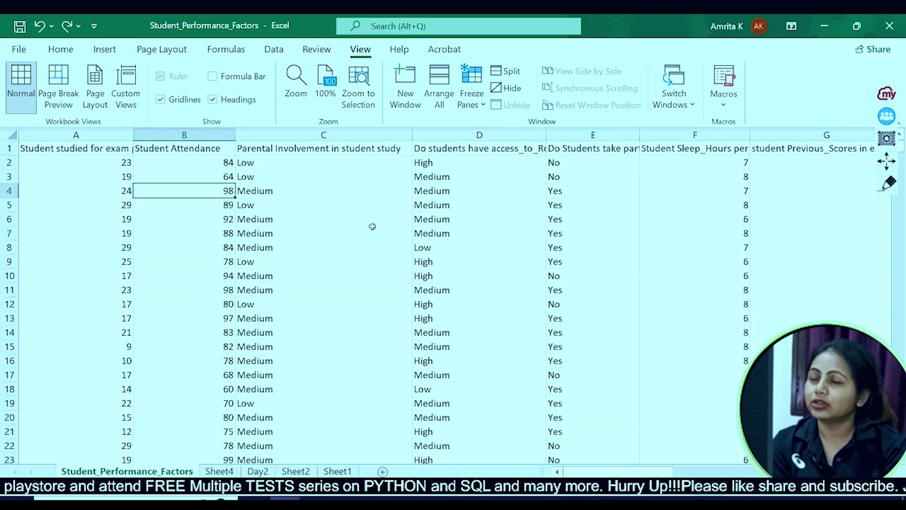
# - Unfreeze the top row, freeze the first column instead, and select column A
pyautogui.click(484, 105)
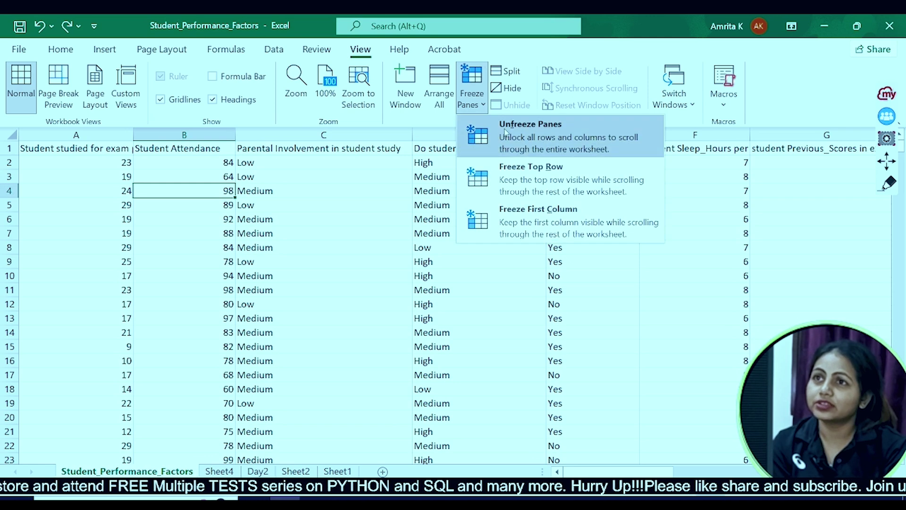
pyautogui.click(504, 124)
pyautogui.click(472, 100)
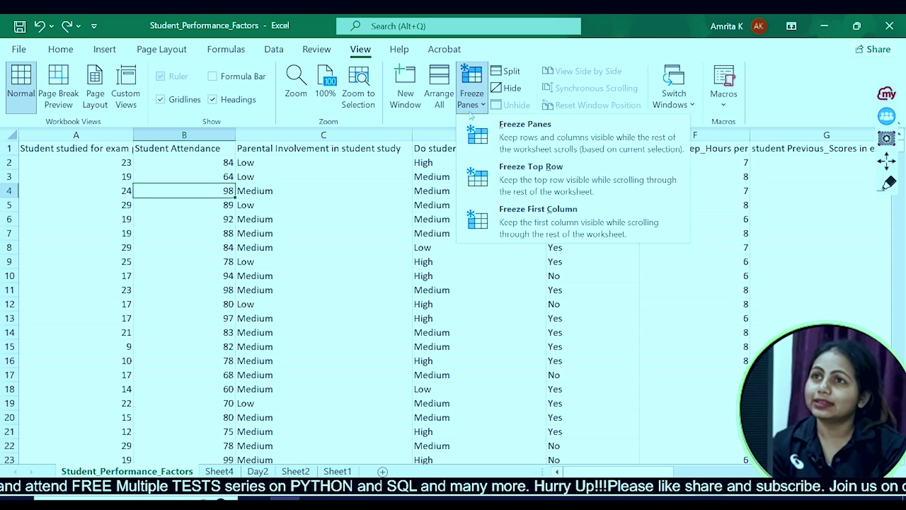
pyautogui.click(539, 218)
pyautogui.click(113, 133)
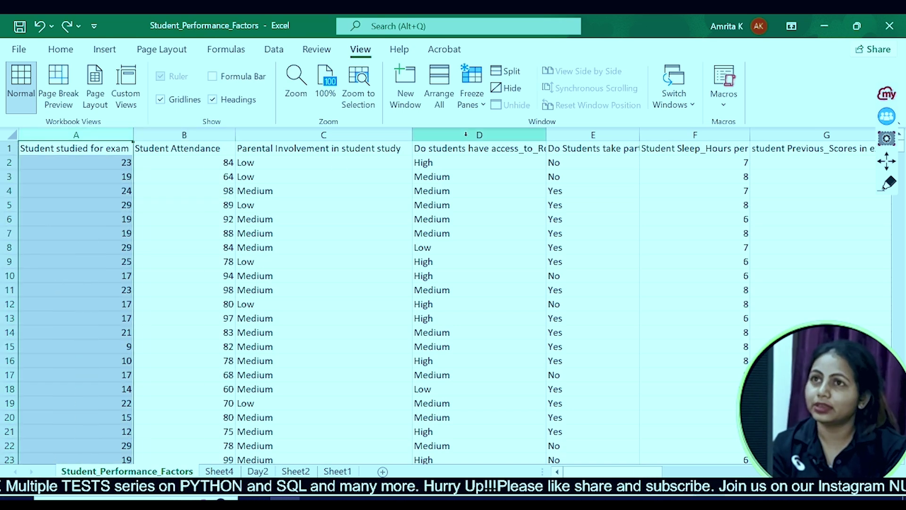
pyautogui.click(258, 471)
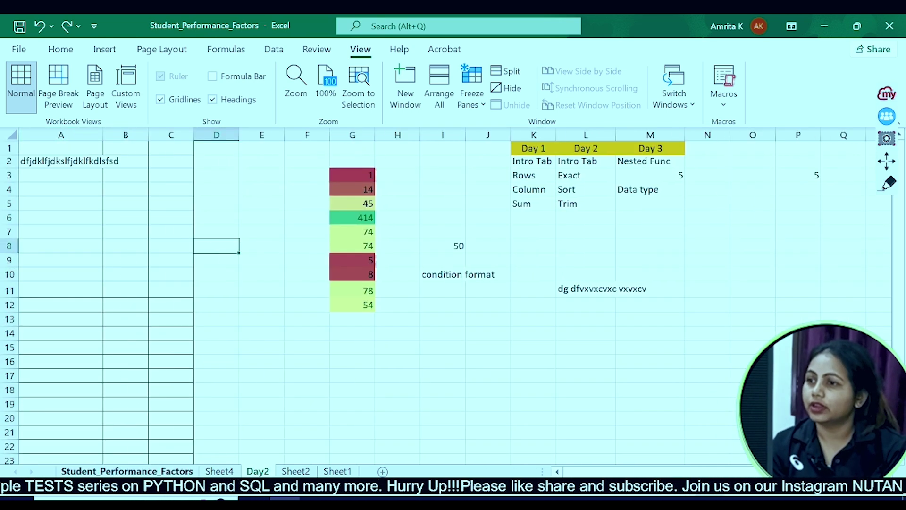
pyautogui.click(127, 471)
pyautogui.click(331, 247)
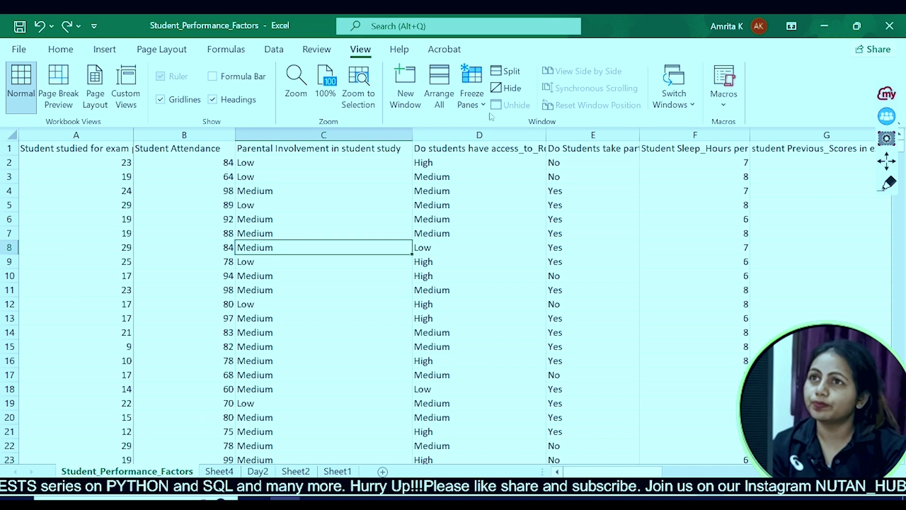
# - Release the frozen first column and reselect column A
pyautogui.click(120, 135)
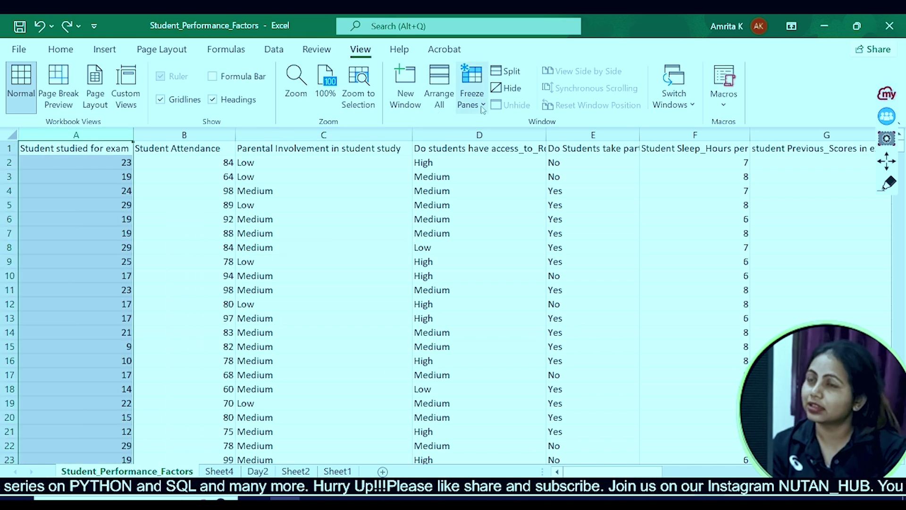
pyautogui.click(482, 105)
pyautogui.click(510, 210)
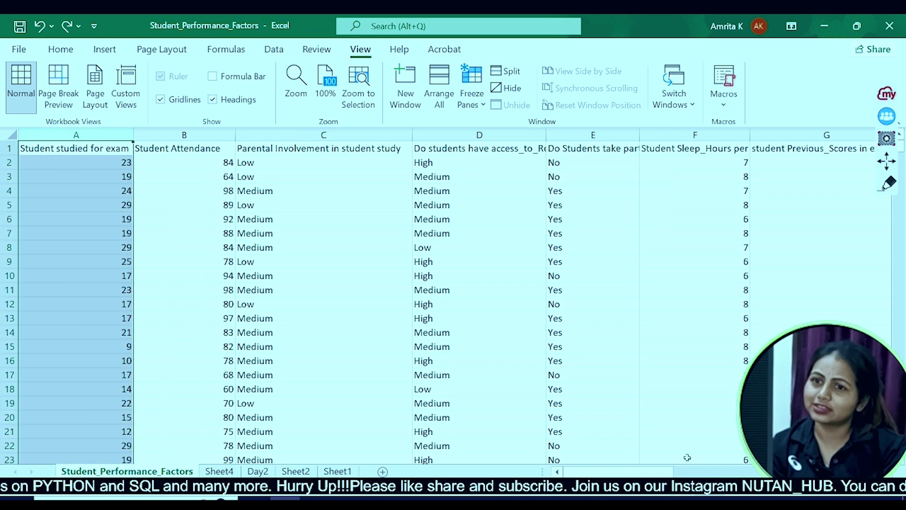
pyautogui.click(655, 394)
pyautogui.click(98, 137)
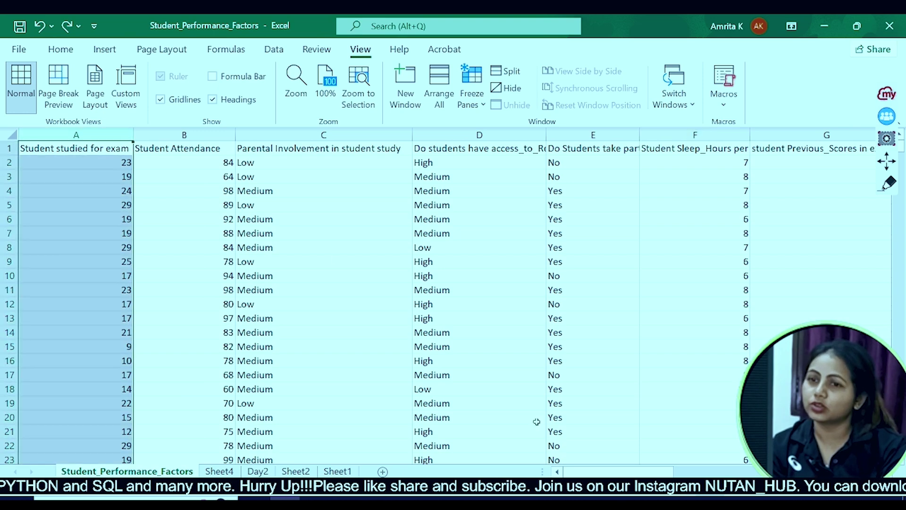
pyautogui.moveTo(597, 474)
pyautogui.mouseDown()
pyautogui.moveTo(691, 472)
pyautogui.moveTo(598, 472)
pyautogui.mouseUp()
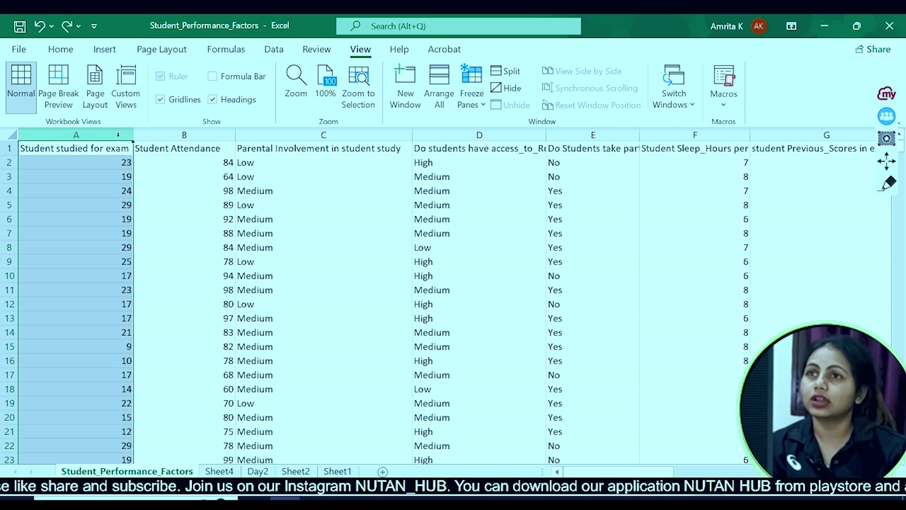
# - Freeze the first column and check it while moving across to column N and back
pyautogui.click(474, 102)
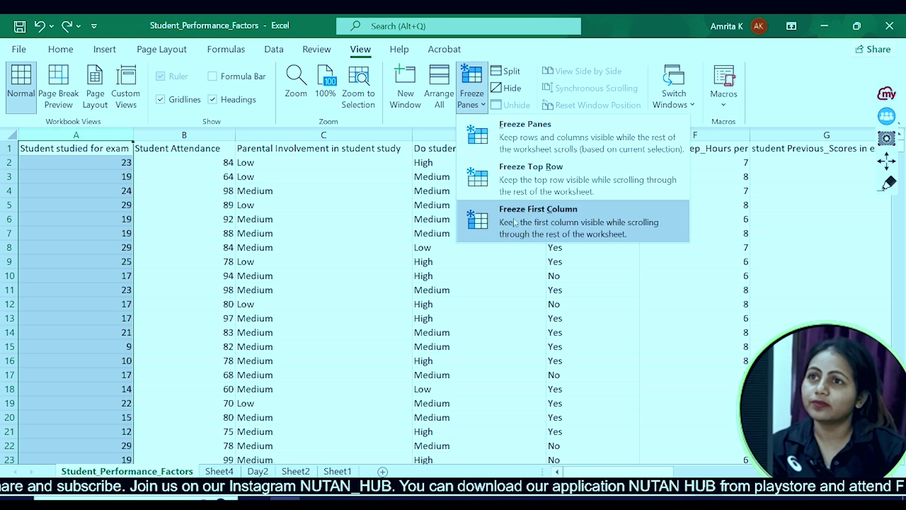
pyautogui.click(542, 221)
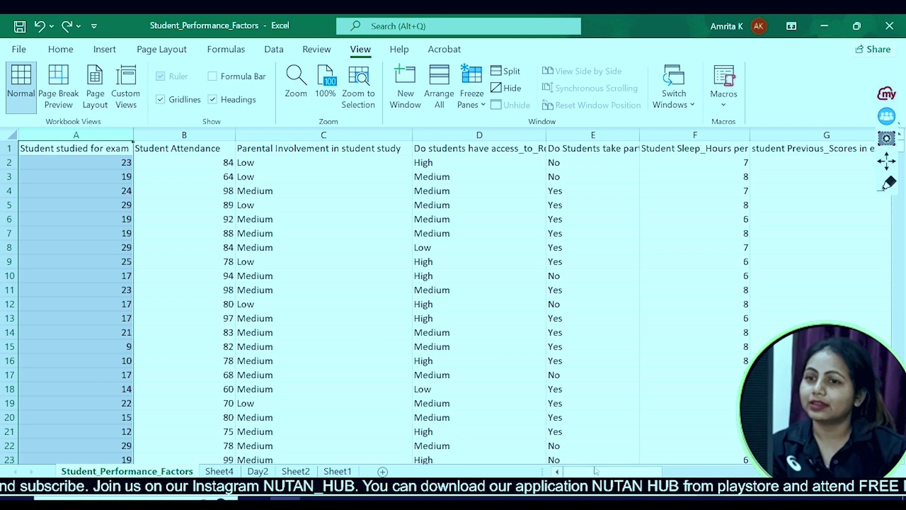
pyautogui.moveTo(596, 471); pyautogui.dragTo(609, 471)
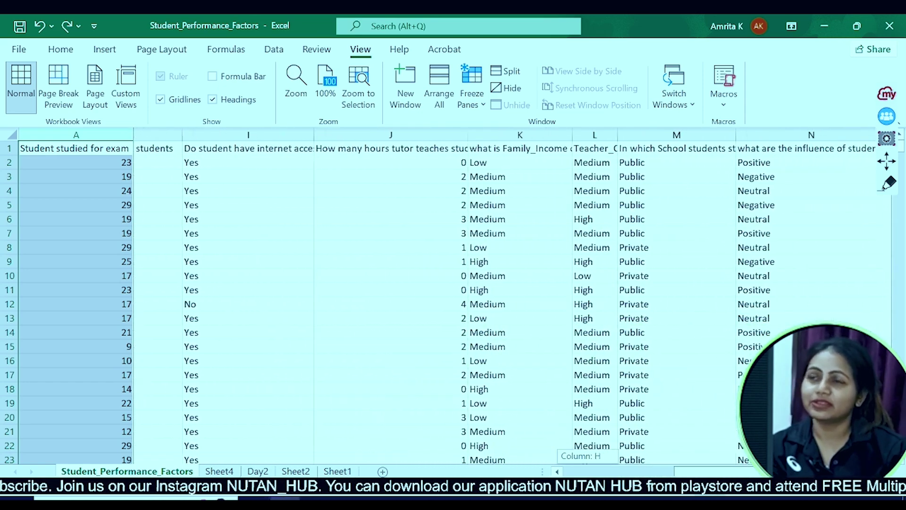
pyautogui.moveTo(706, 471); pyautogui.dragTo(596, 471)
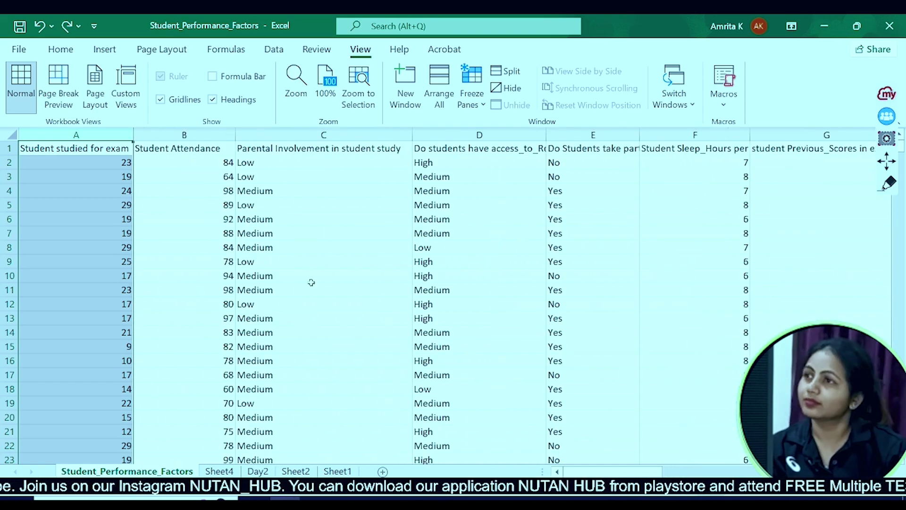
# - Unfreeze the first column and select cell D10
pyautogui.click(471, 89)
pyautogui.click(512, 144)
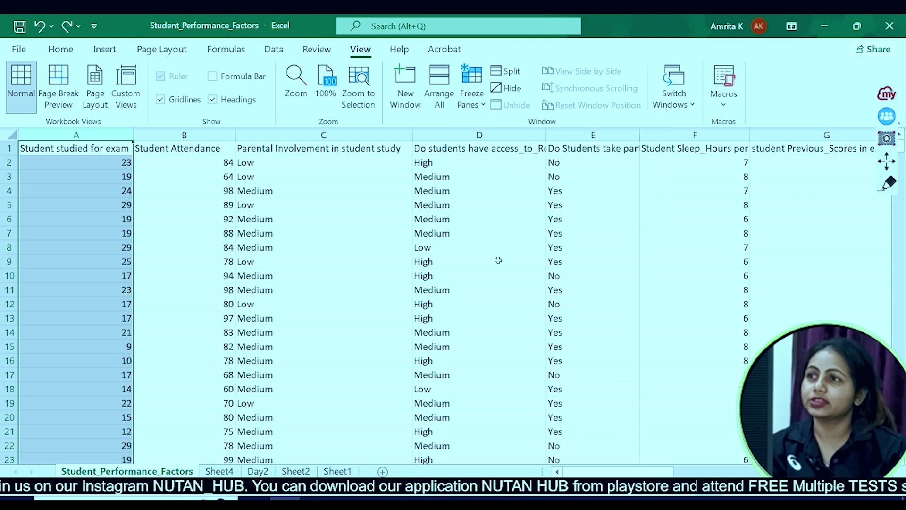
pyautogui.click(512, 272)
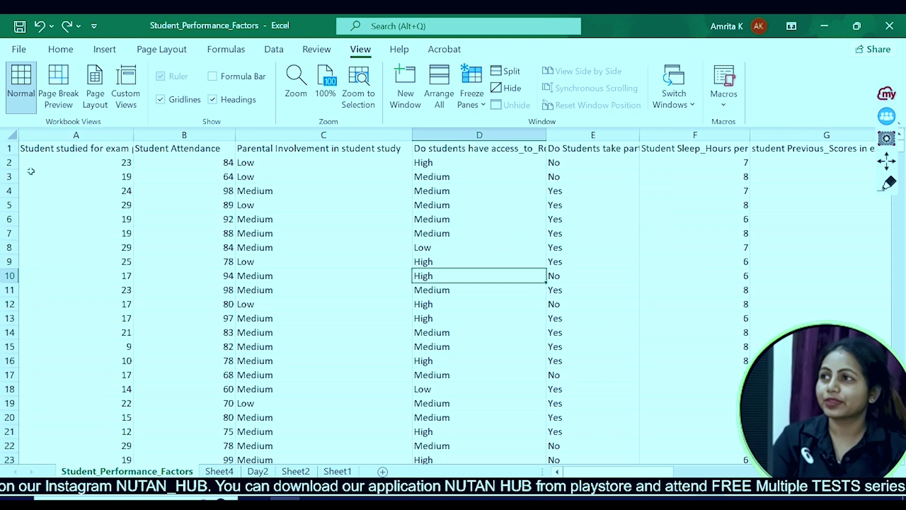
# - Freeze panes with rows 1 to 10 selected and check the fixed rows while going down to about row 230
pyautogui.moveTo(9, 148); pyautogui.dragTo(26, 279)
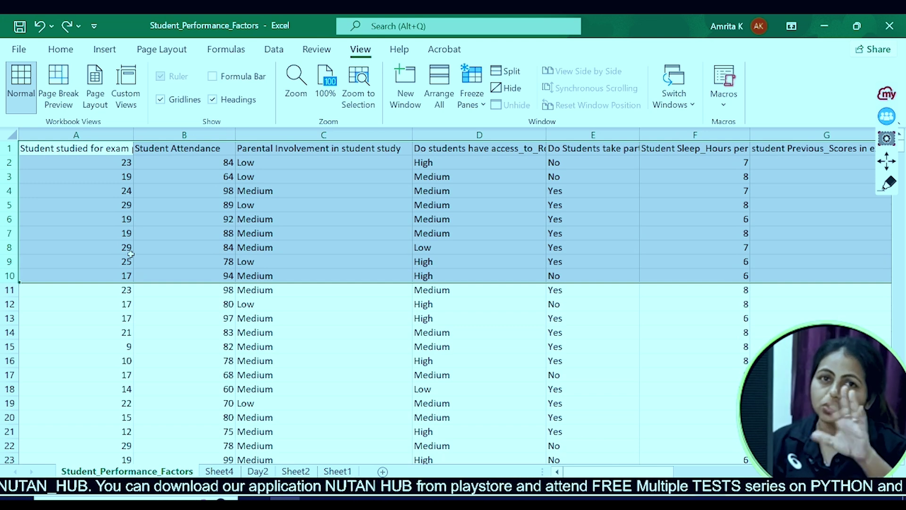
pyautogui.click(472, 99)
pyautogui.click(486, 129)
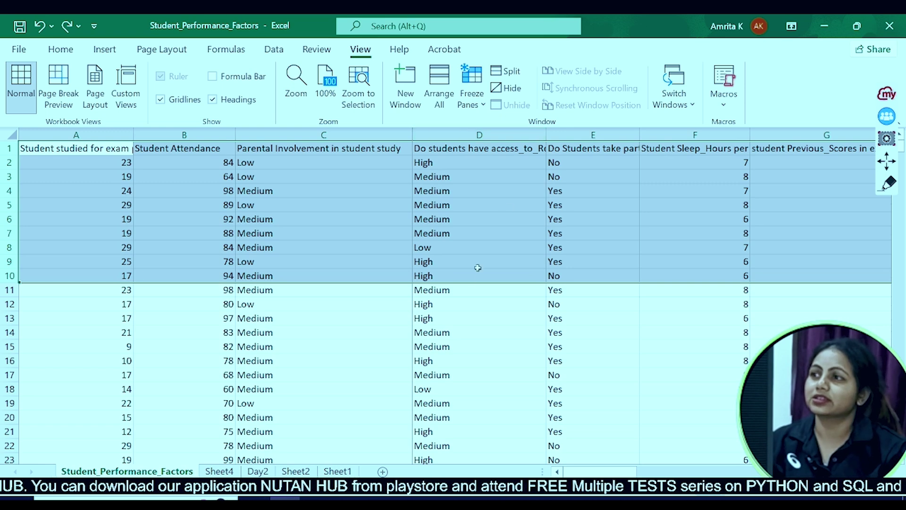
pyautogui.click(472, 318)
pyautogui.scroll(-20, 324, 340)
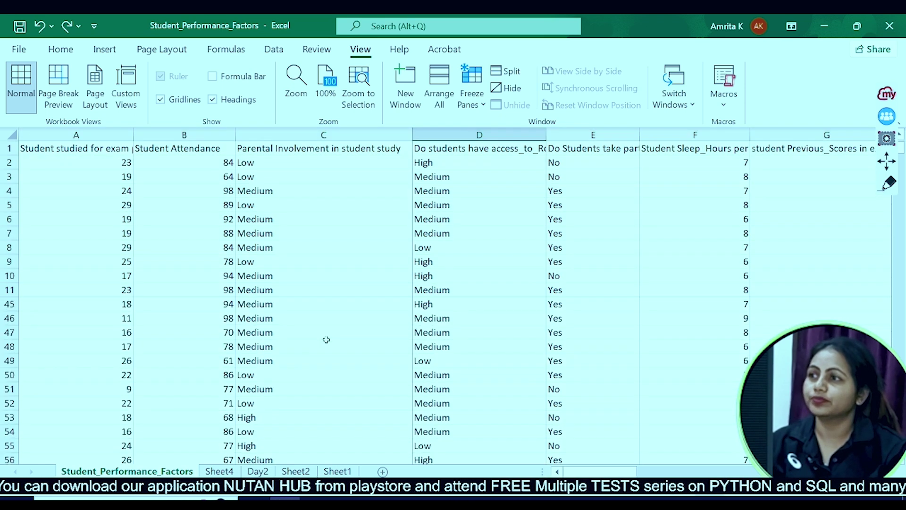
pyautogui.scroll(-18, 453, 336)
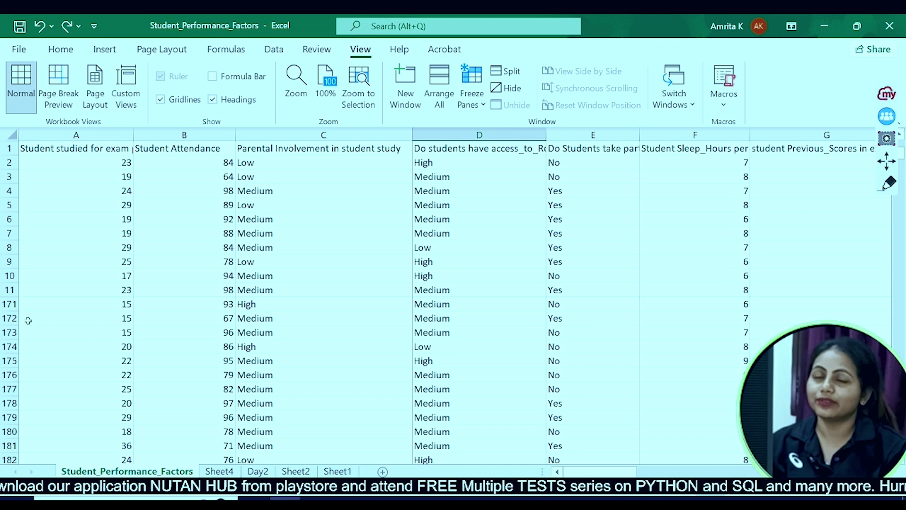
pyautogui.scroll(-16, 458, 391)
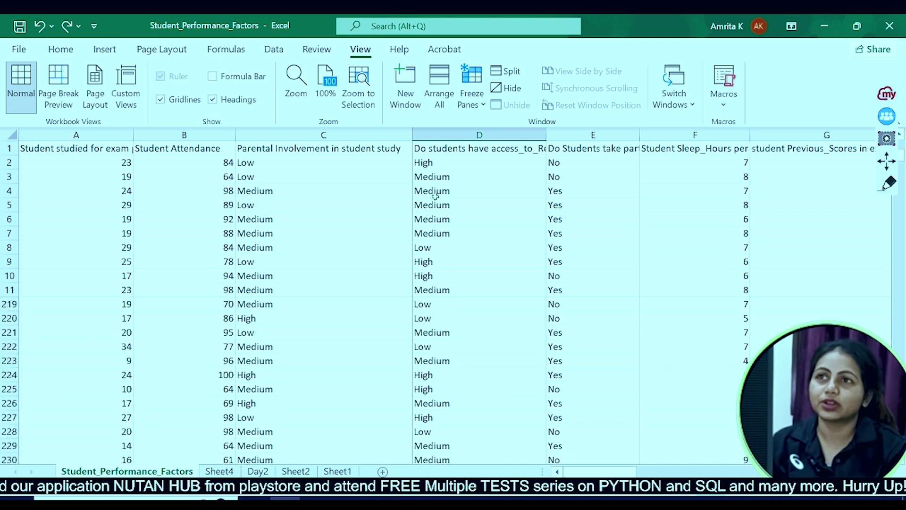
# - Unfreeze the panes of the Student_Performance_Factors sheet and select cell D12
pyautogui.click(484, 106)
pyautogui.click(494, 127)
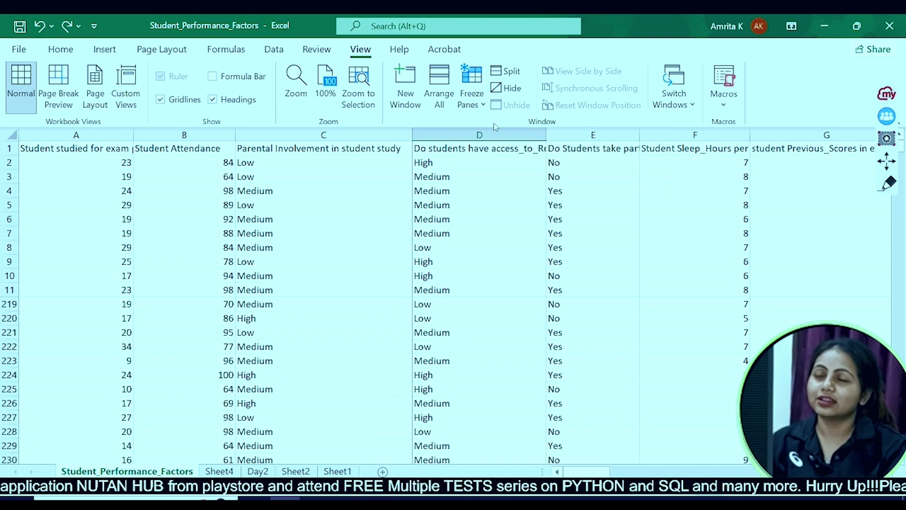
pyautogui.click(493, 303)
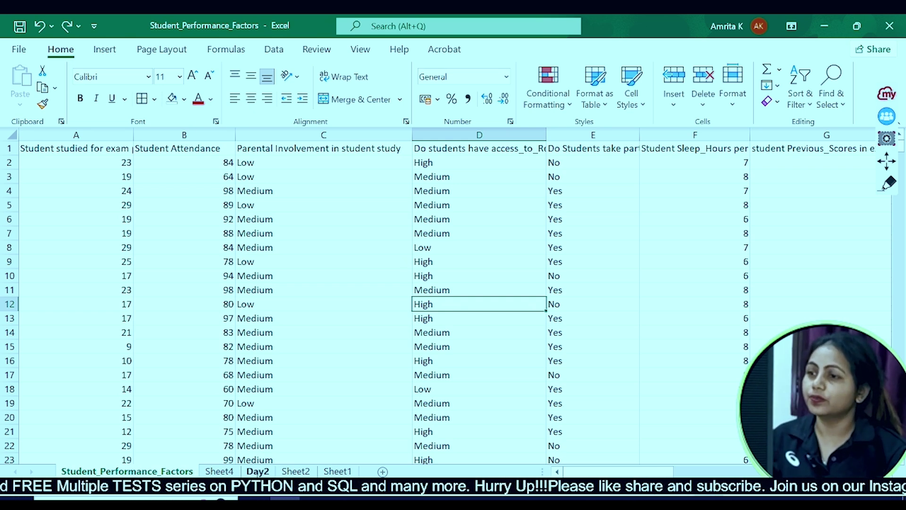
# - Enter APP NUTANHUB in cell N6 of the Day2 sheet and reselect that cell
pyautogui.click(257, 472)
pyautogui.click(572, 385)
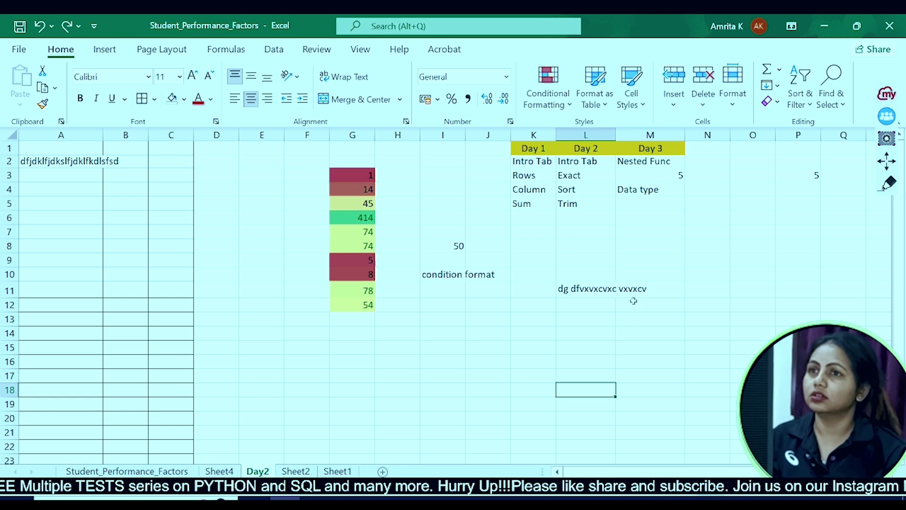
pyautogui.click(719, 219)
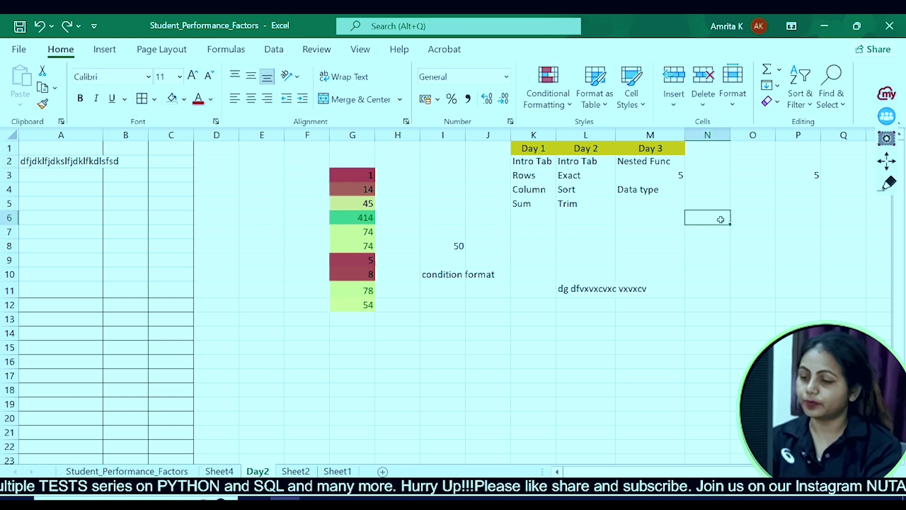
pyautogui.write('APP')
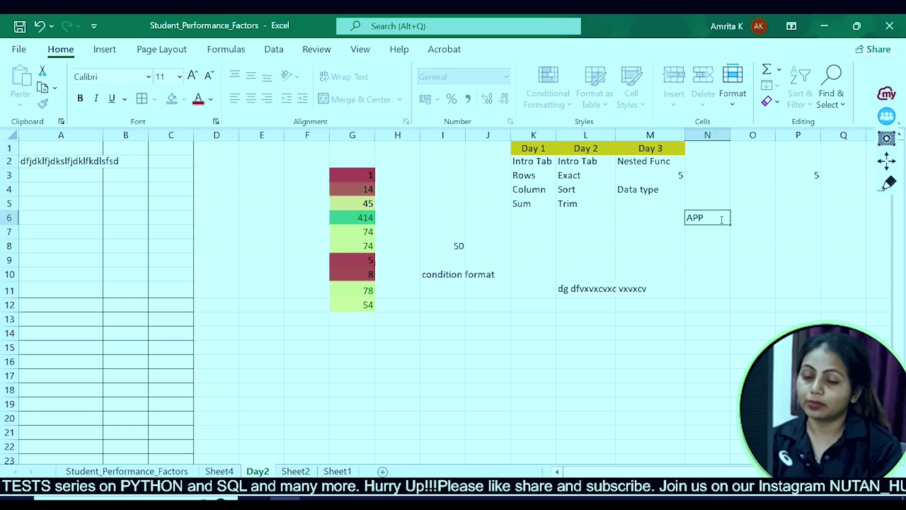
pyautogui.write(' NUTANH')
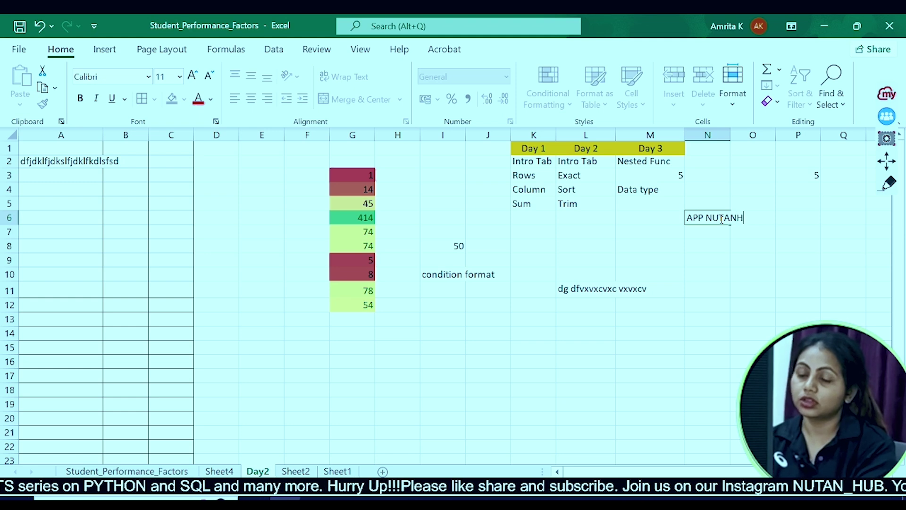
pyautogui.write('UB')
pyautogui.moveTo(735, 279); pyautogui.dragTo(734, 290)
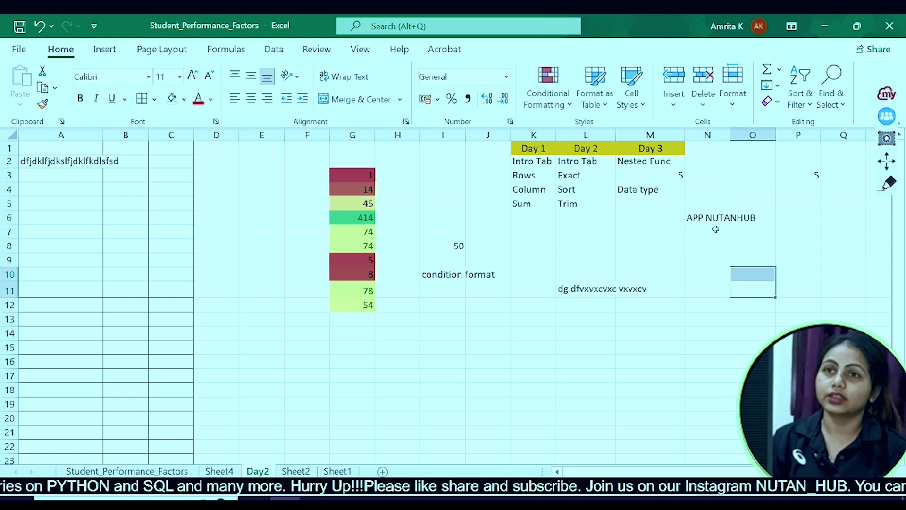
pyautogui.click(712, 219)
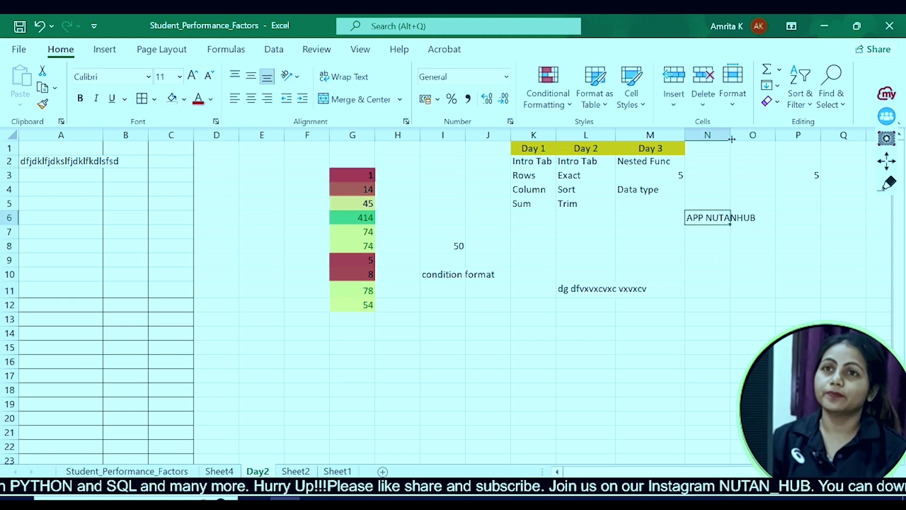
# - Widen column N to fit the text in cell N6 and highlight the word NUTANHUB within that cell
pyautogui.moveTo(731, 136); pyautogui.dragTo(767, 137)
pyautogui.click(740, 288)
pyautogui.doubleClick(705, 217)
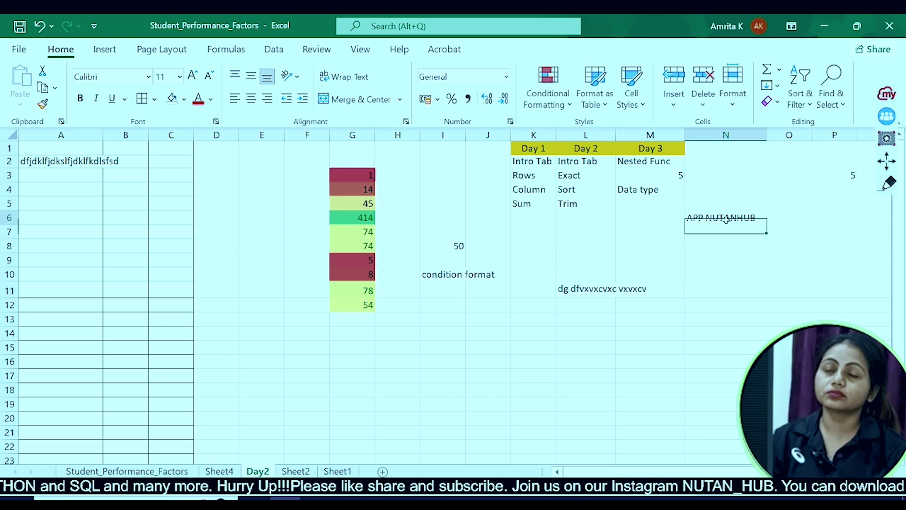
pyautogui.moveTo(707, 218); pyautogui.dragTo(757, 217)
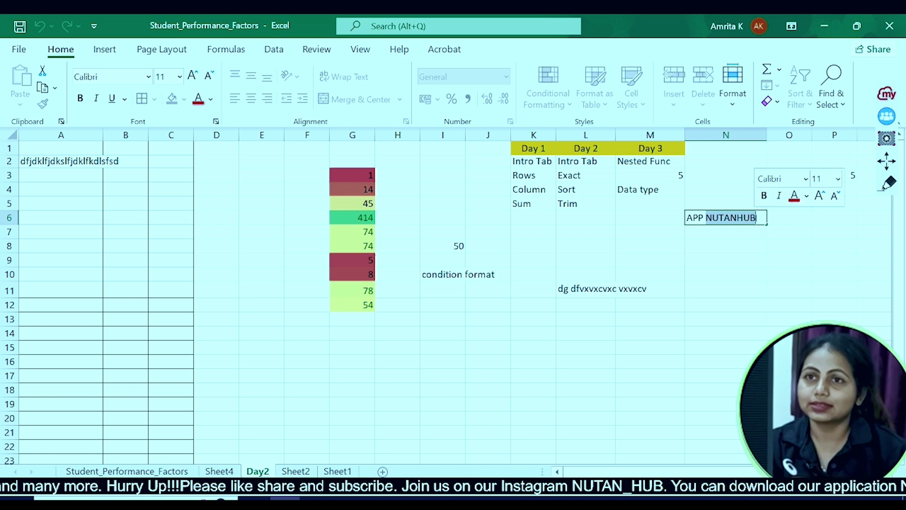
# - Enter FREE TESTS SERIES in cell N7, directly below the APP NUTANHUB text, and select cell N8
pyautogui.click(745, 233)
pyautogui.write('F')
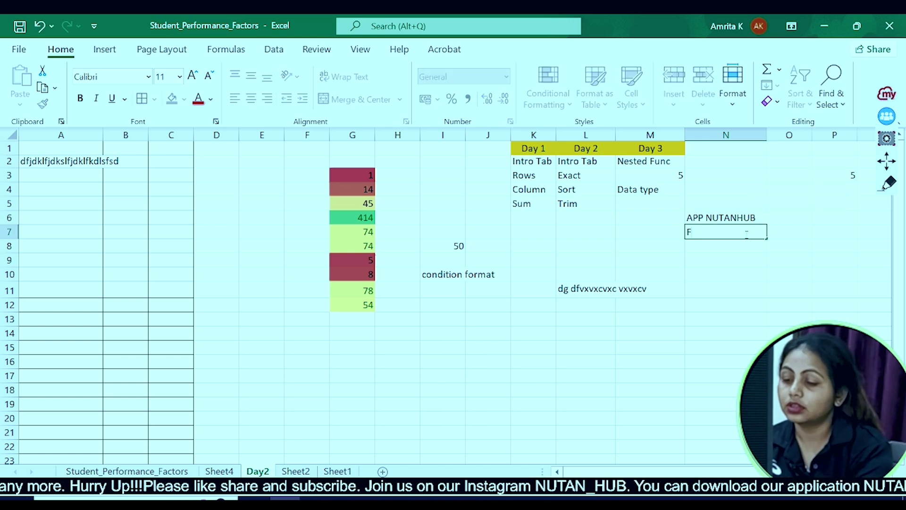
pyautogui.write('REE TESTS')
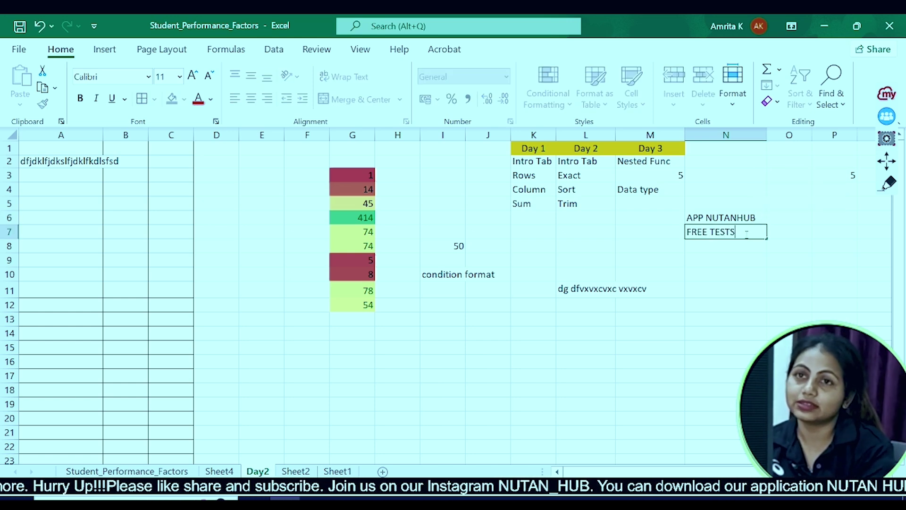
pyautogui.write(' SERIE')
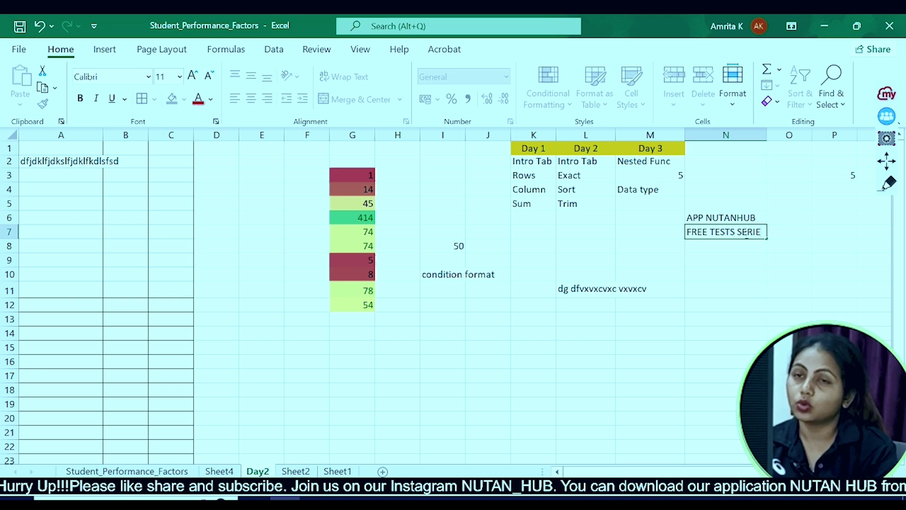
pyautogui.write('S')
pyautogui.click(746, 249)
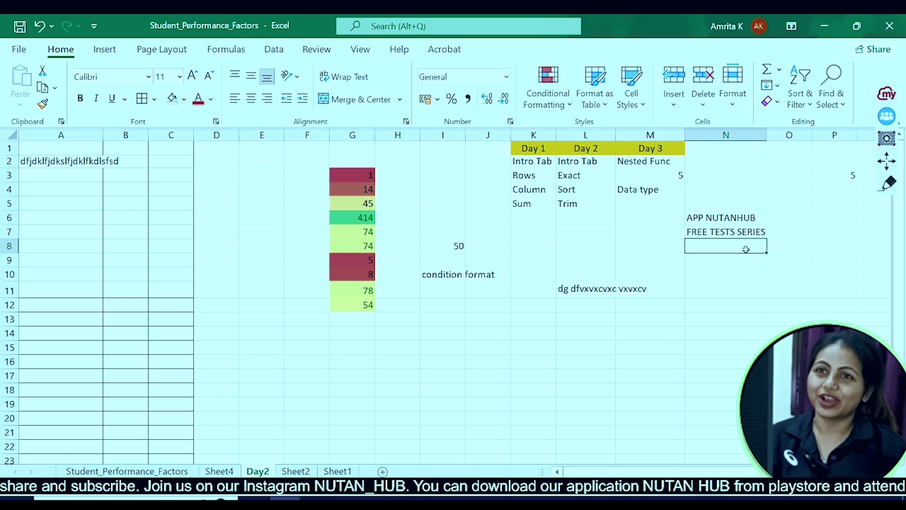
# - Enter Playstore in cell O6 beside the APP NUTANHUB text
pyautogui.click(778, 220)
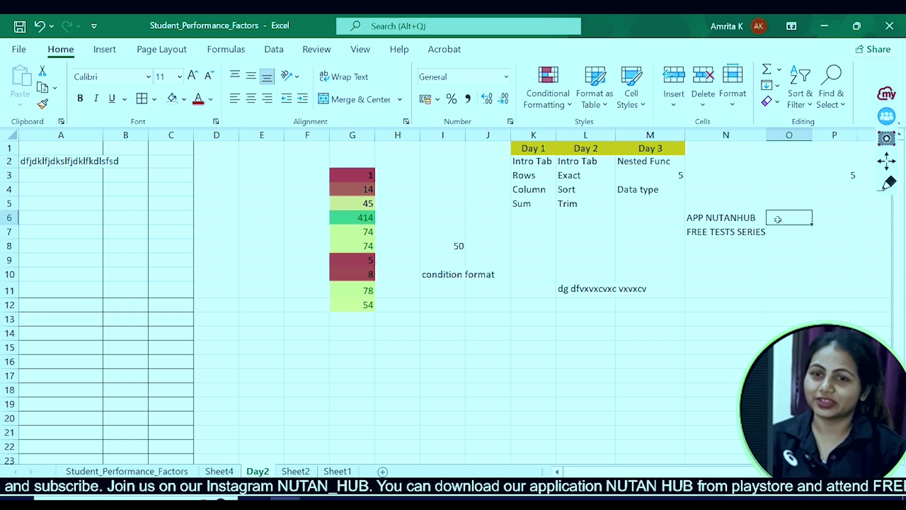
pyautogui.write('Plays')
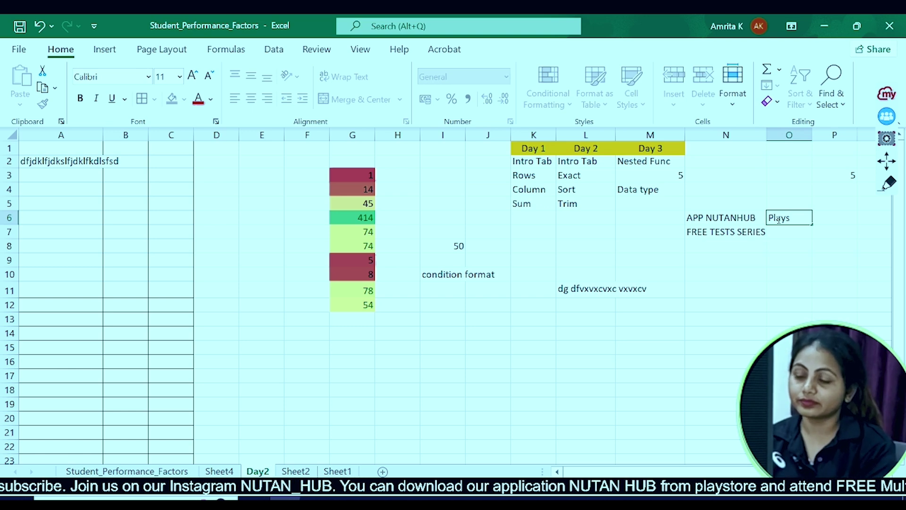
pyautogui.write('tore')
pyautogui.press('Return')
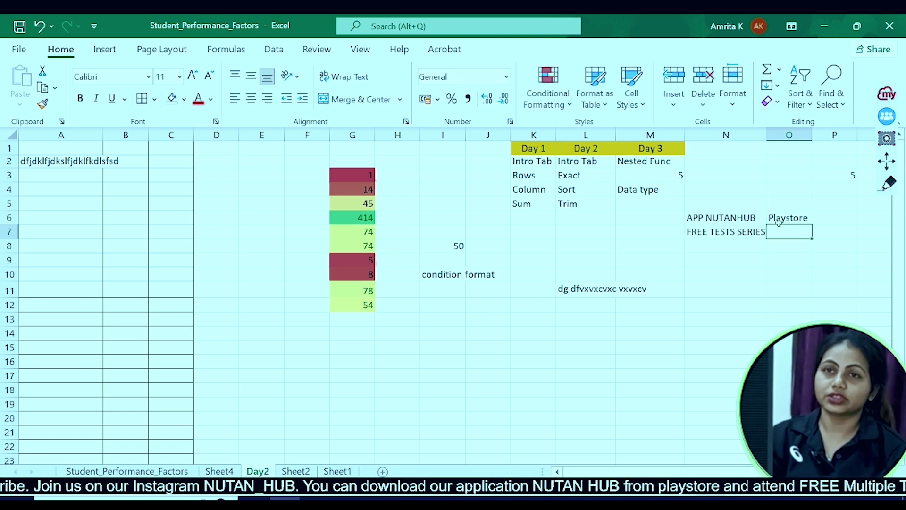
pyautogui.write('www')
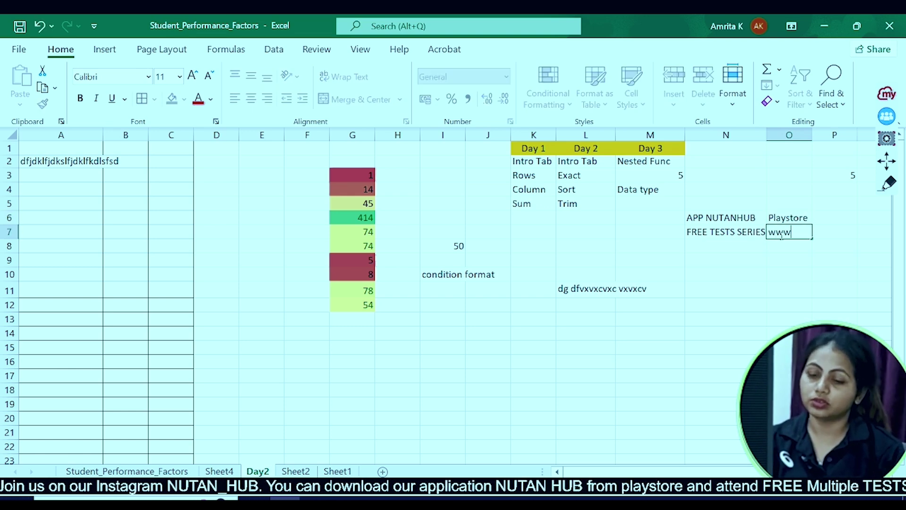
pyautogui.write('.nutanhub')
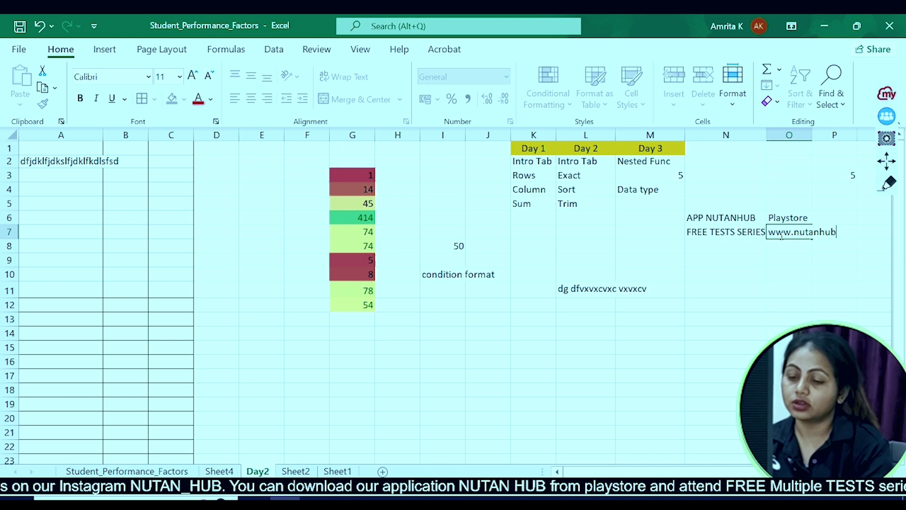
pyautogui.write('.com')
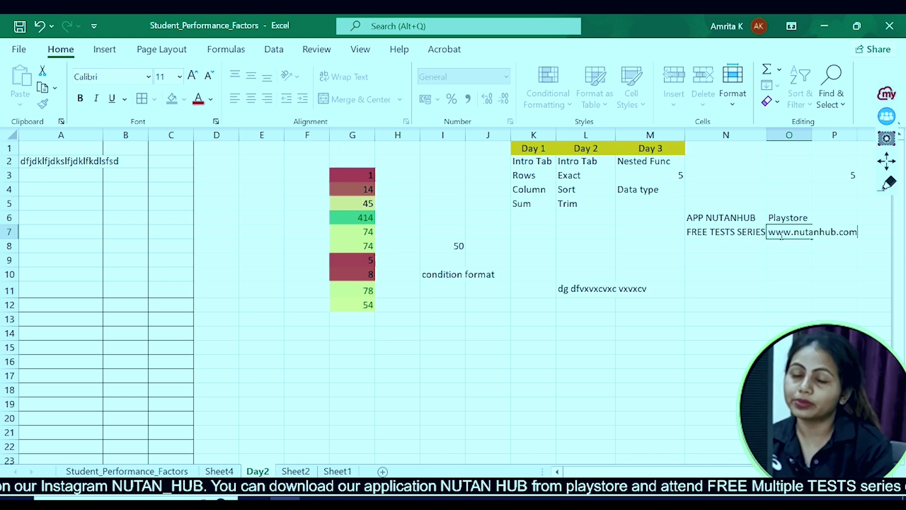
pyautogui.click(760, 289)
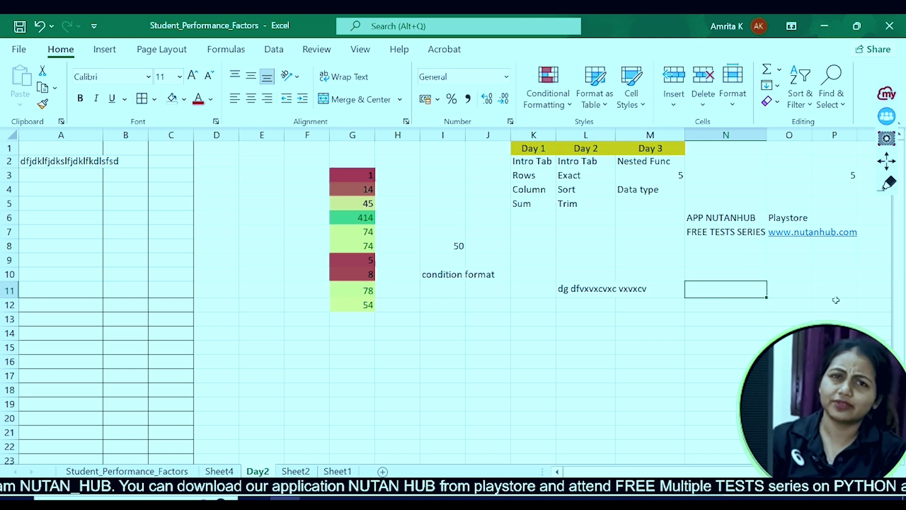
pyautogui.click(552, 363)
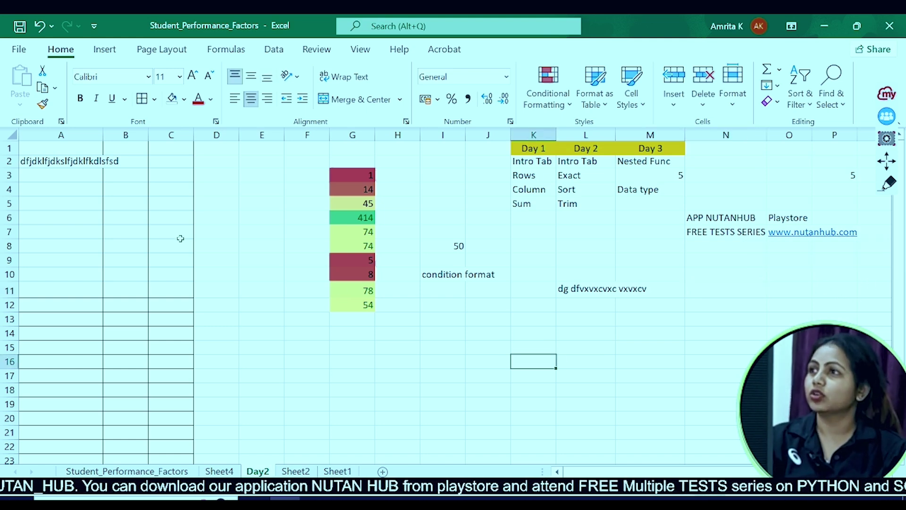
# - Try a yellow fill on the Intro Tab cell L2 under Day 2, change the fill to green, and select cell L3
pyautogui.click(599, 163)
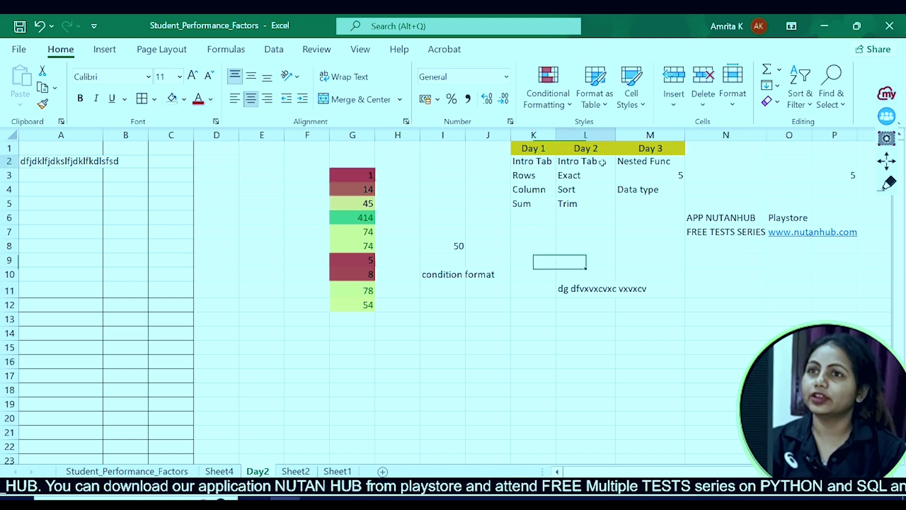
pyautogui.click(184, 99)
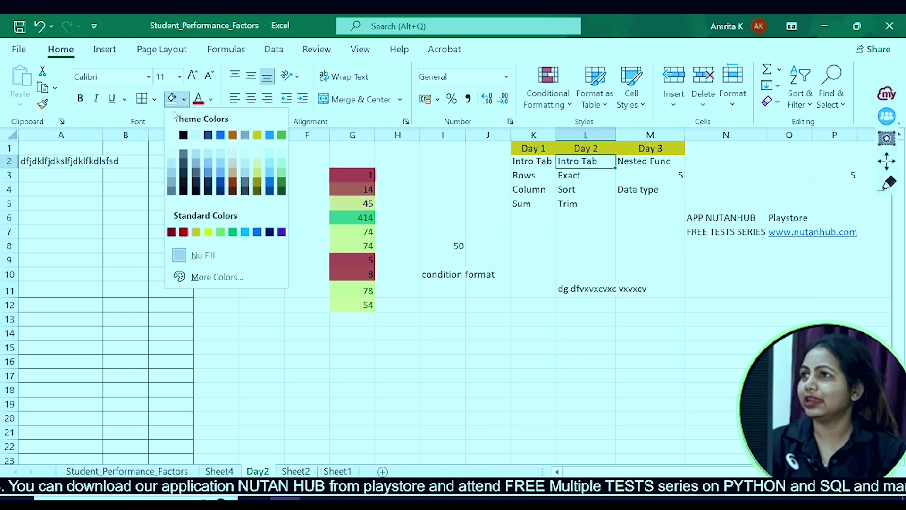
pyautogui.click(195, 232)
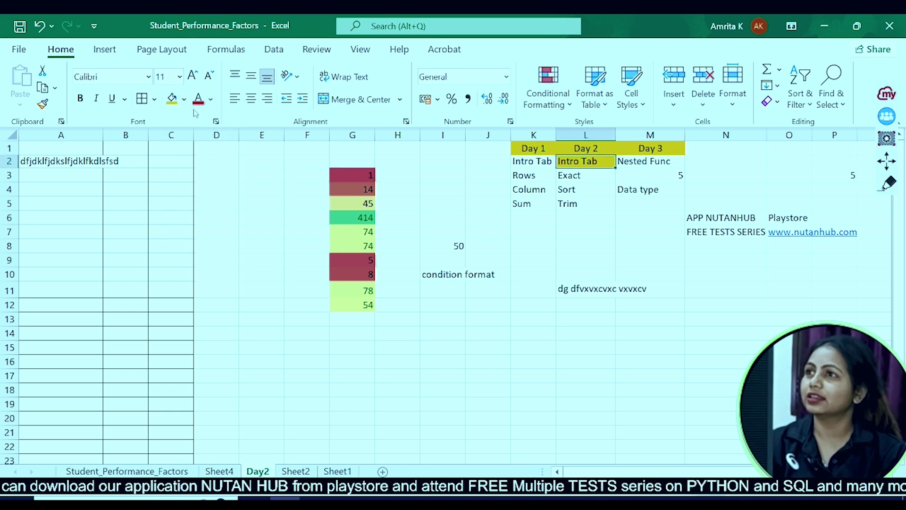
pyautogui.click(184, 99)
pyautogui.click(233, 232)
pyautogui.moveTo(609, 360); pyautogui.dragTo(590, 347)
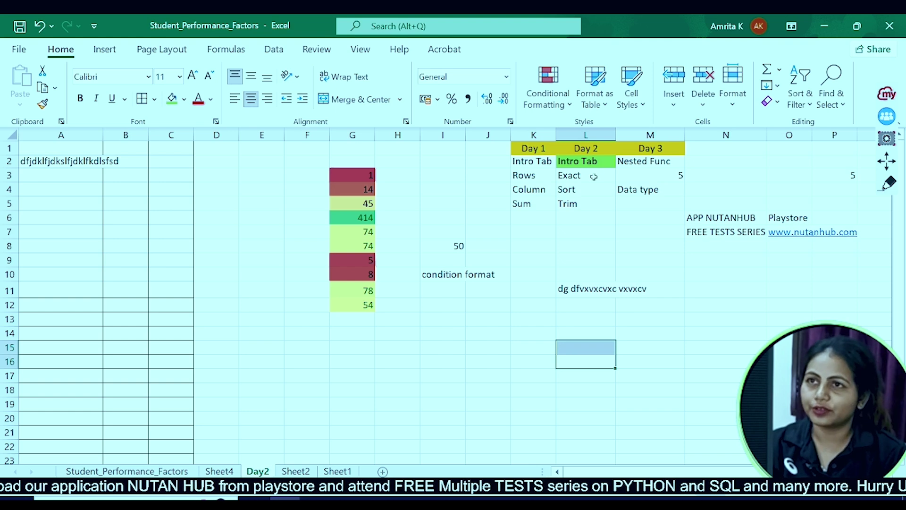
pyautogui.click(596, 175)
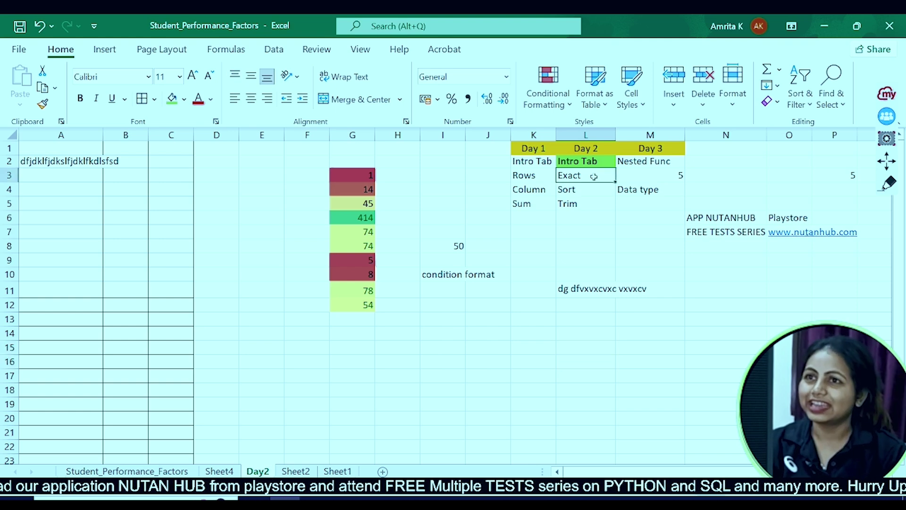
# - Clear the sample text from cell A2 and enter 1 in both cells A1 and B1
pyautogui.click(71, 163)
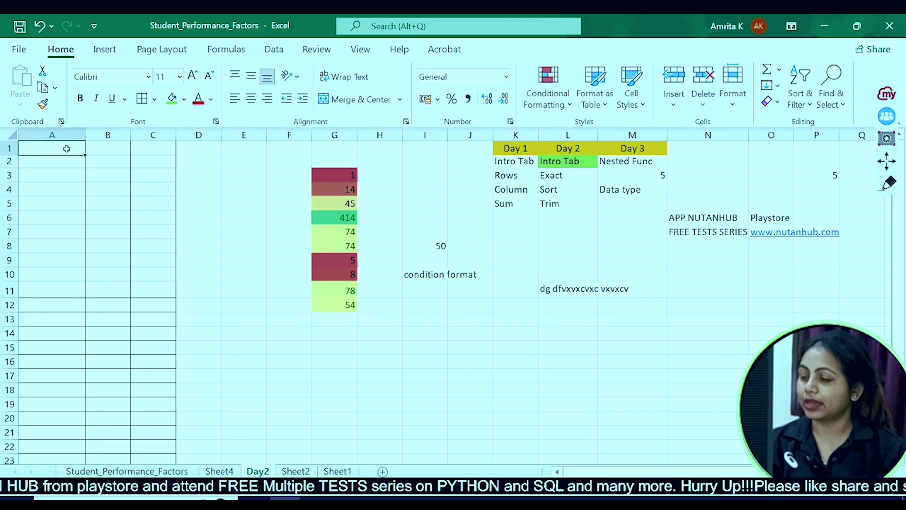
pyautogui.write('1')
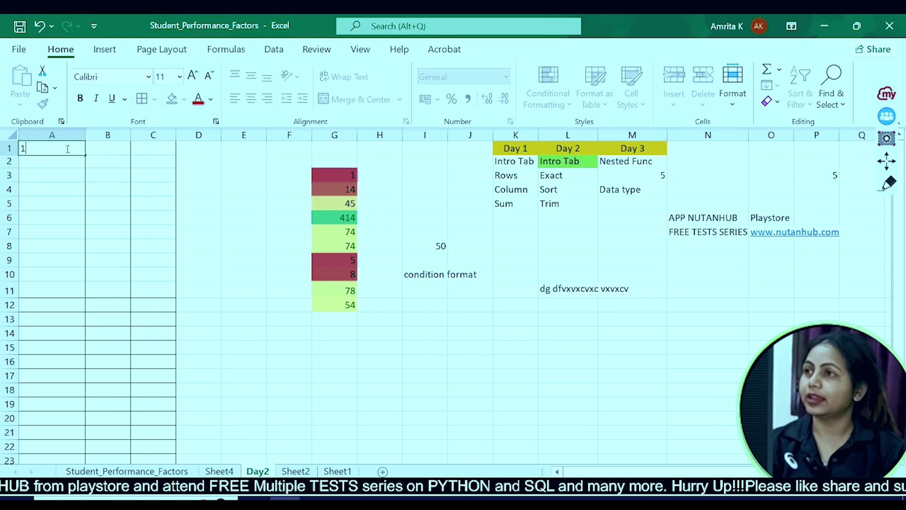
pyautogui.click(102, 151)
pyautogui.write('1')
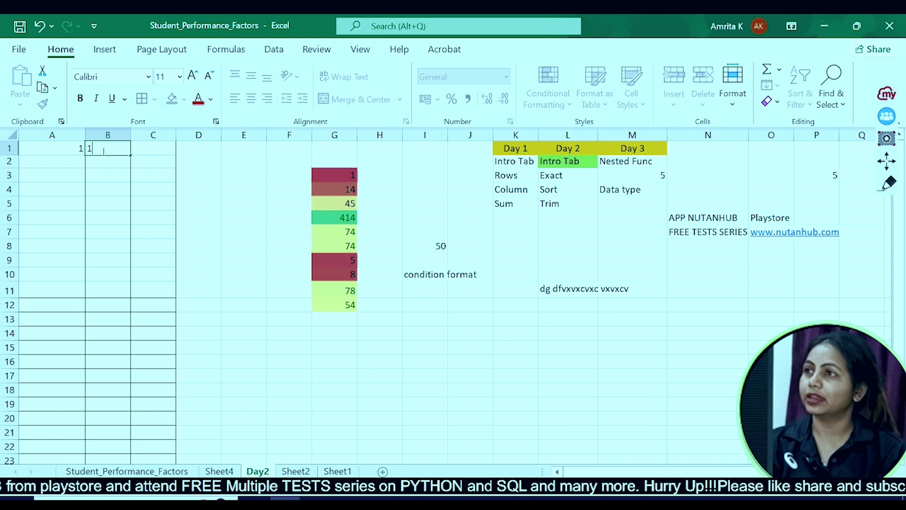
# - Enter 2 in cell A2 and 3 in cell B2, and select cell C5
pyautogui.click(77, 167)
pyautogui.write('2')
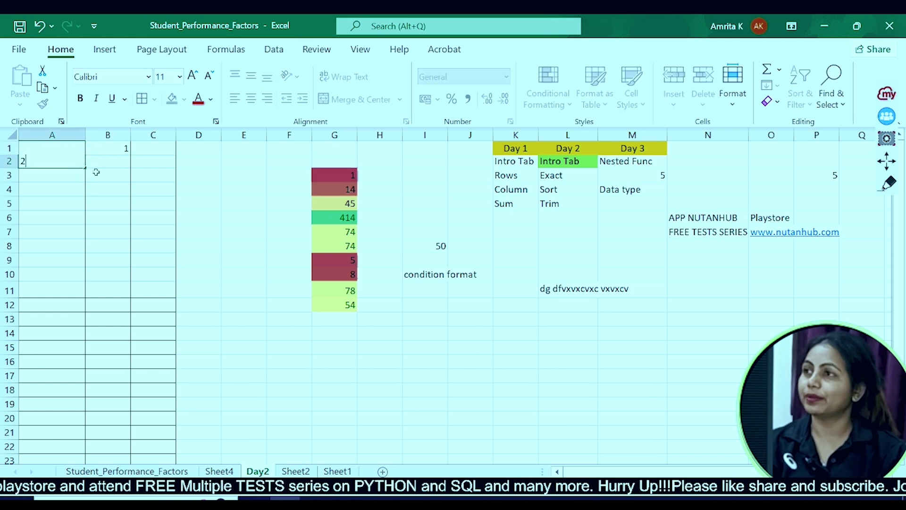
pyautogui.click(111, 163)
pyautogui.write('3')
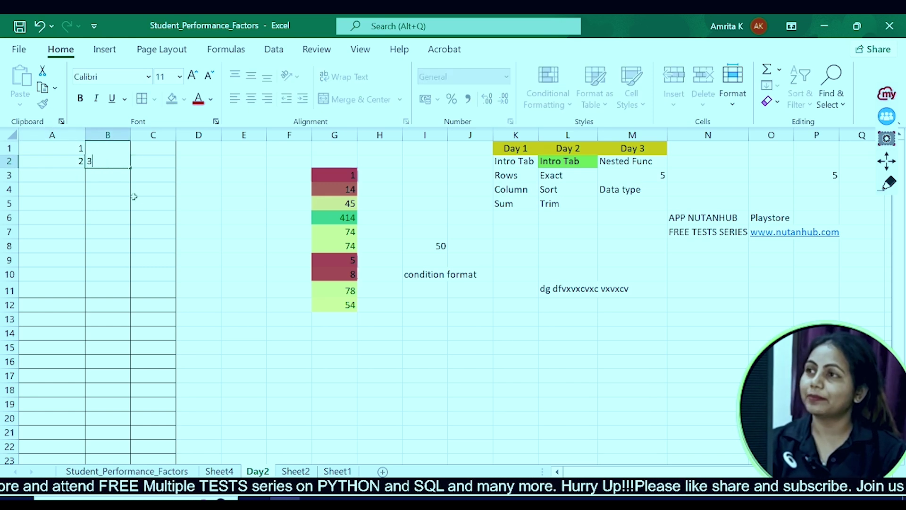
pyautogui.click(142, 204)
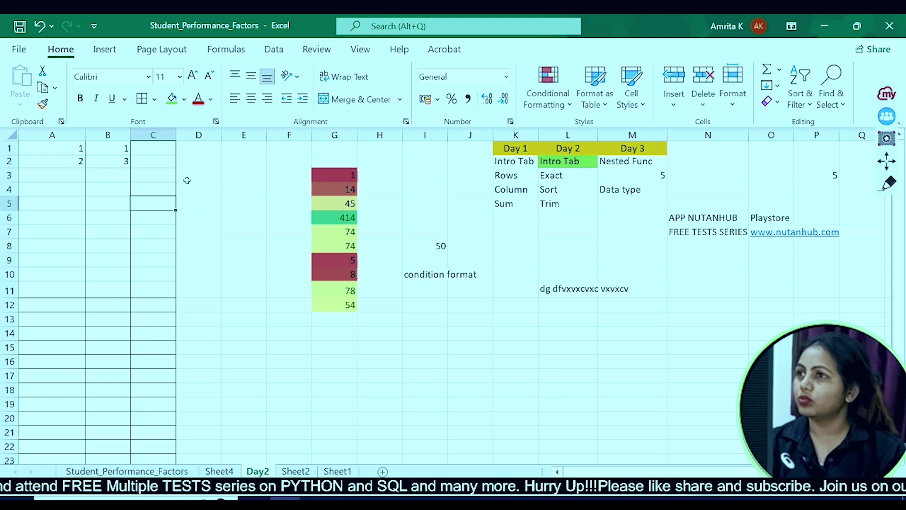
# - Enter the comparison A1=B1 as plain text in cell E1
pyautogui.click(236, 150)
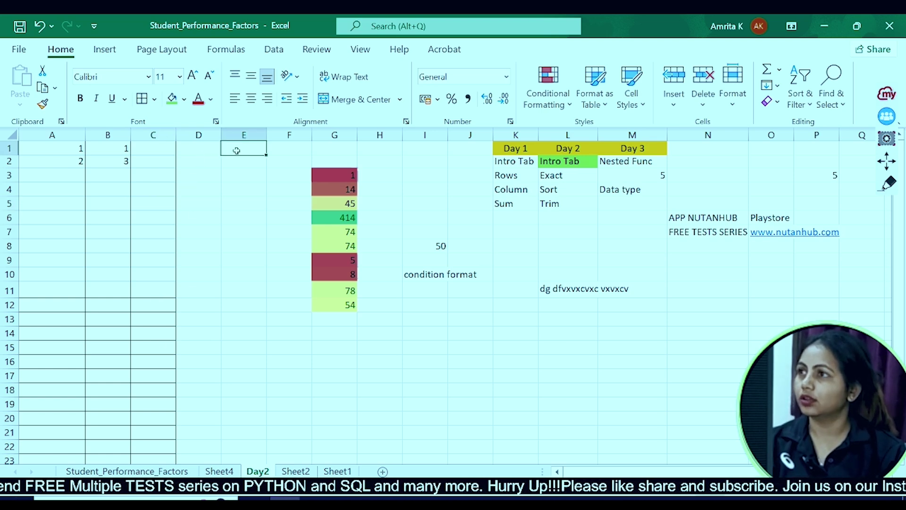
pyautogui.click(68, 150)
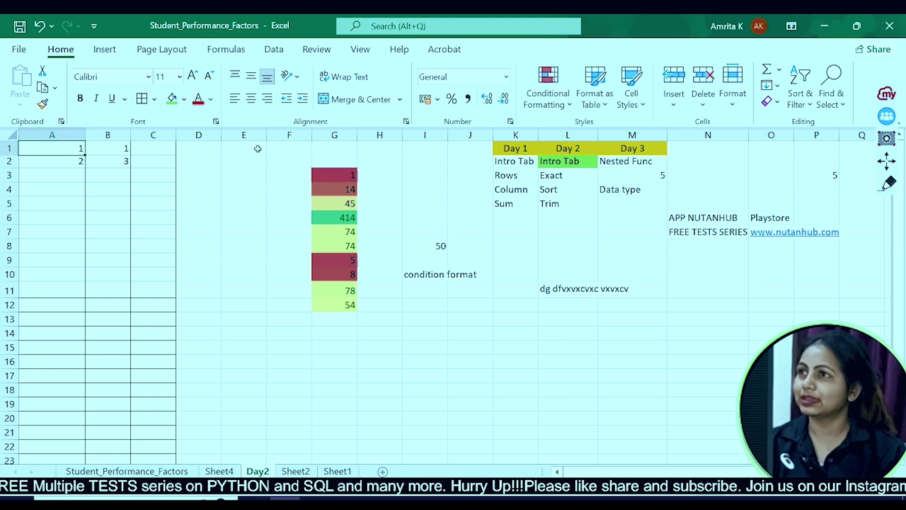
pyautogui.click(242, 147)
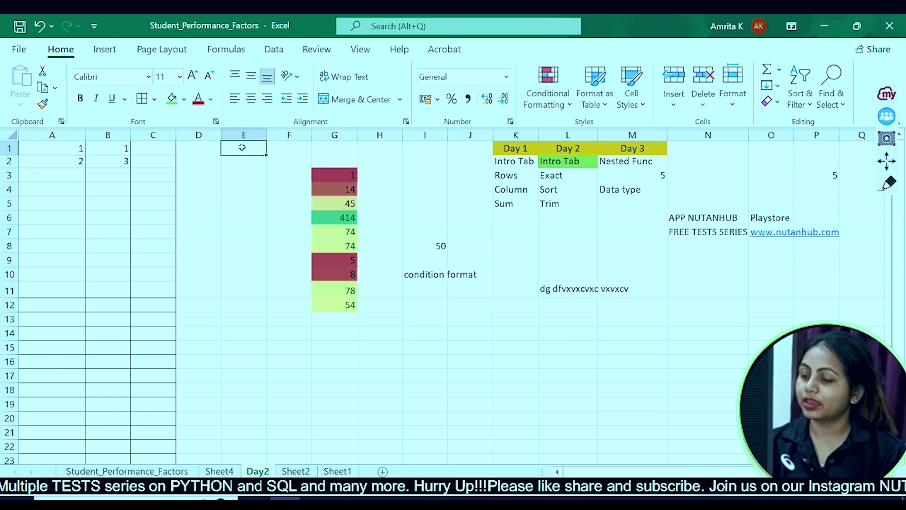
pyautogui.write('A')
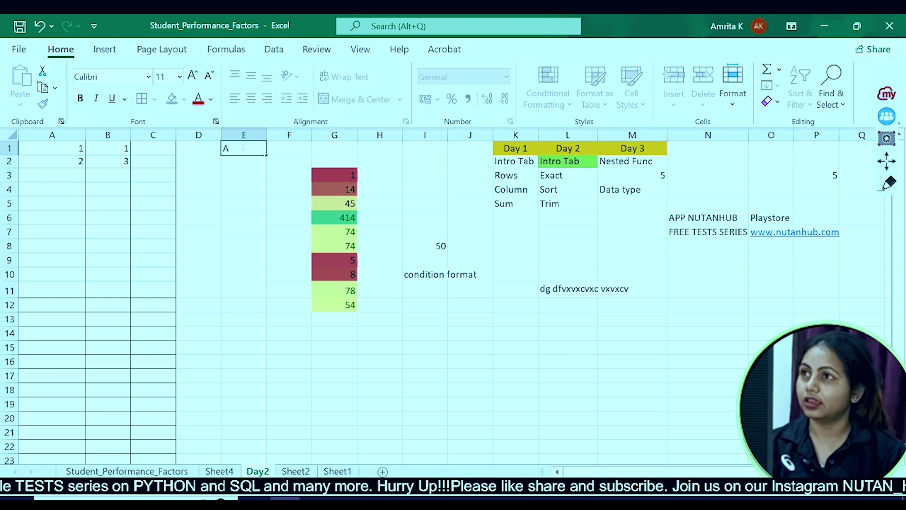
pyautogui.write('1=')
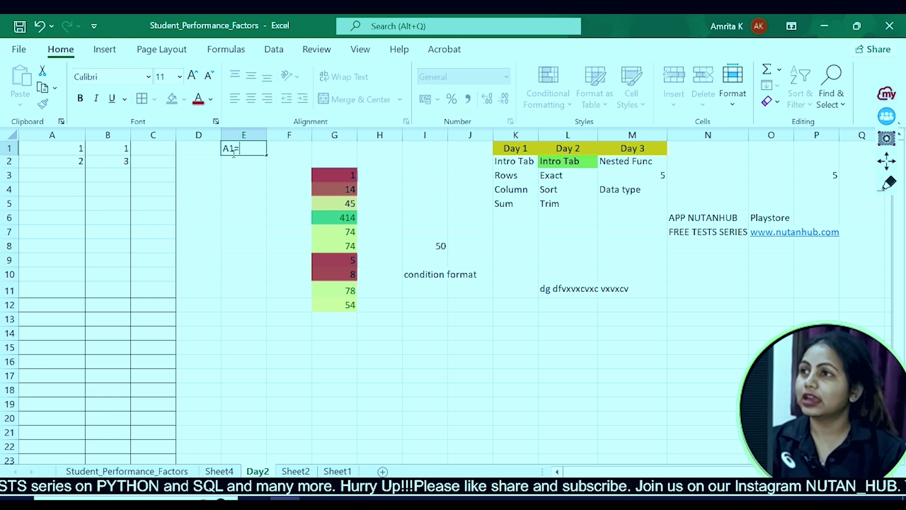
pyautogui.write('B1')
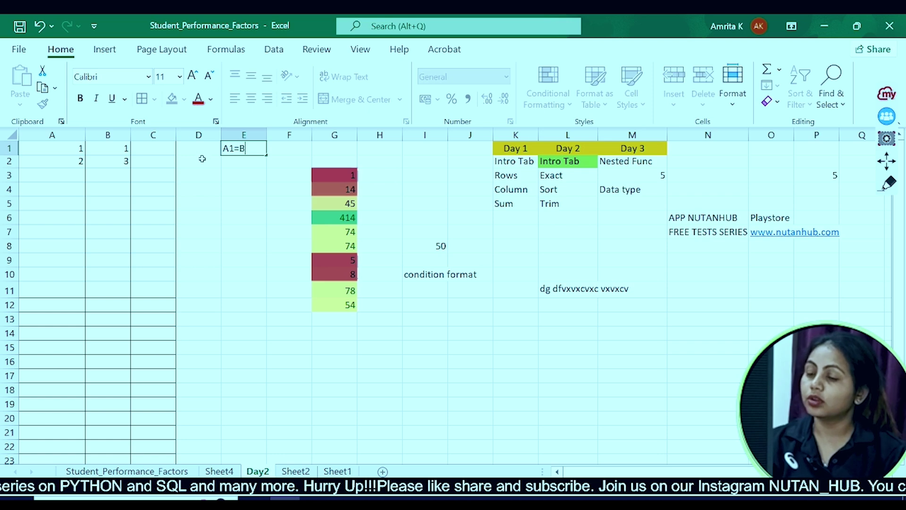
pyautogui.press('Return')
# - Review the values in B1 and A1 and the comparison text in E1, and select cell F1
pyautogui.click(122, 150)
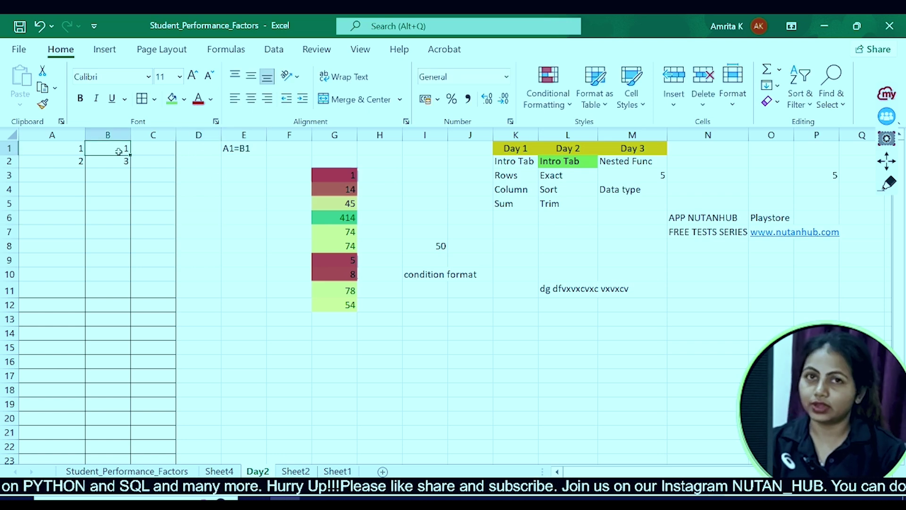
pyautogui.click(75, 148)
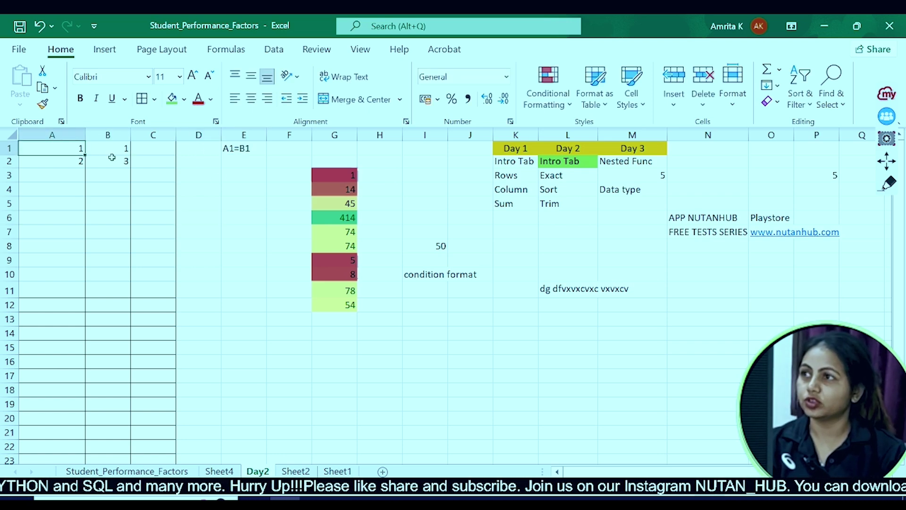
pyautogui.doubleClick(259, 149)
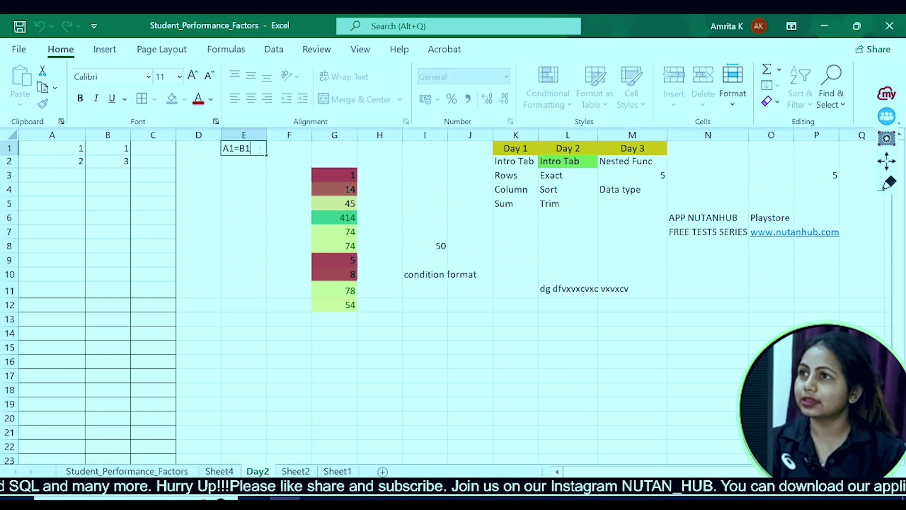
pyautogui.click(280, 148)
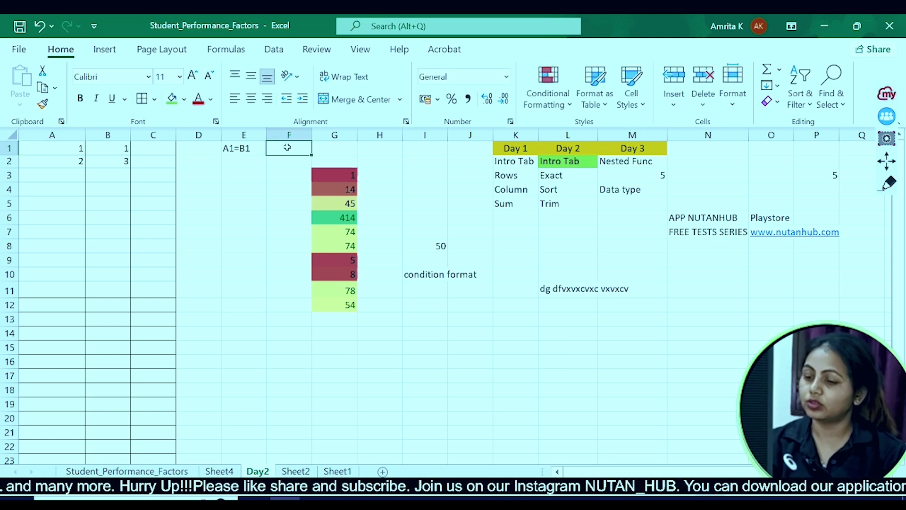
# - Enter TRUE in cell F1 and the comparison A2=B2 as plain text in cell E2
pyautogui.write('TRUE')
pyautogui.click(275, 178)
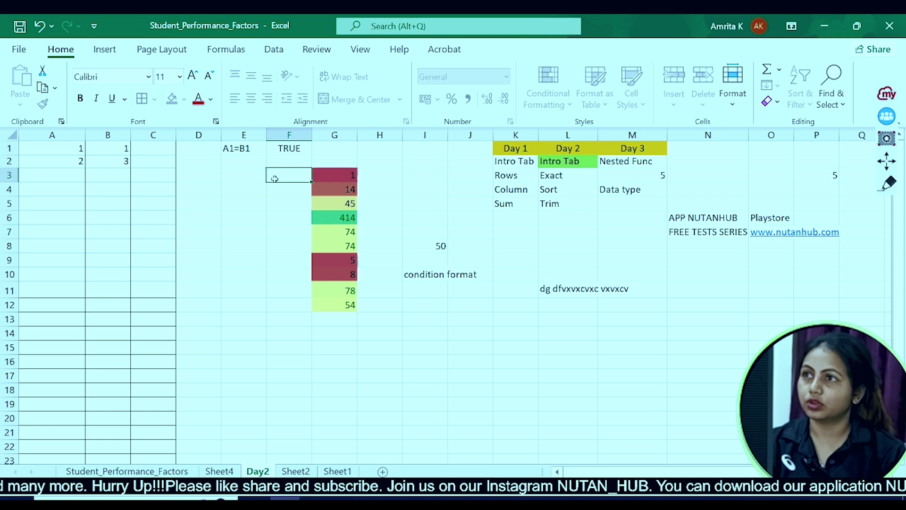
pyautogui.click(241, 161)
pyautogui.write('A2')
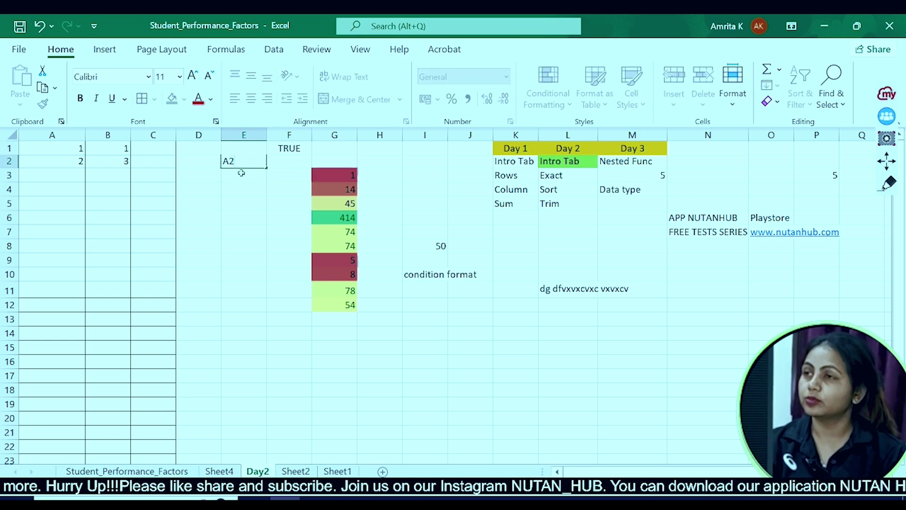
pyautogui.click(285, 165)
pyautogui.doubleClick(254, 164)
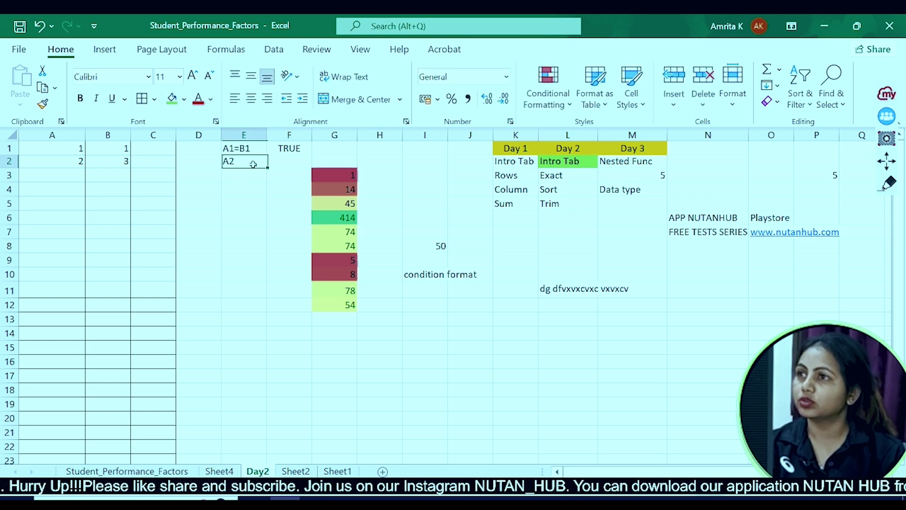
pyautogui.write('=')
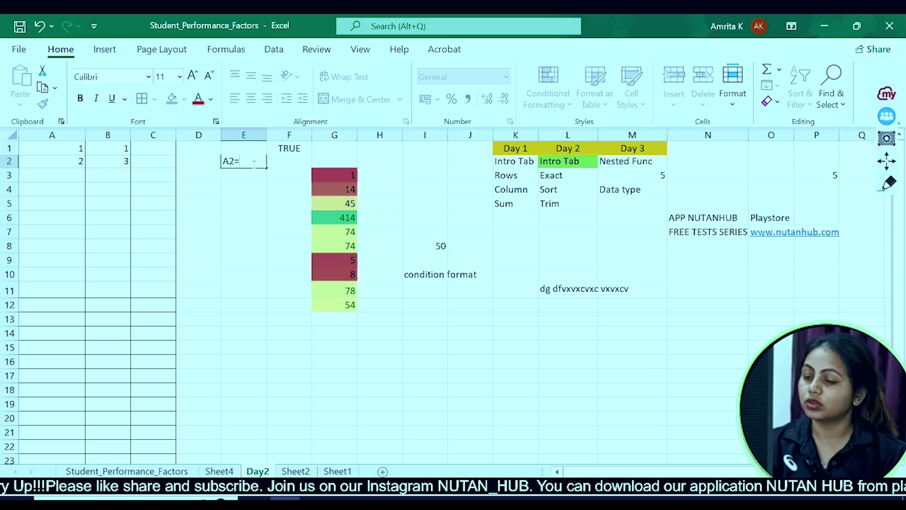
pyautogui.write('B2')
pyautogui.click(253, 188)
# - Enter FALSE in cell F2 beside the A2=B2 comparison
pyautogui.click(295, 162)
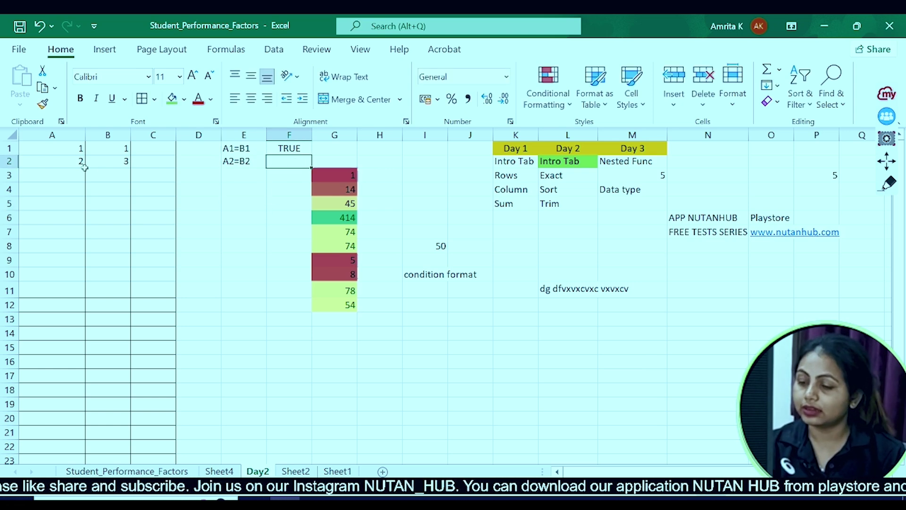
pyautogui.write('FALSE')
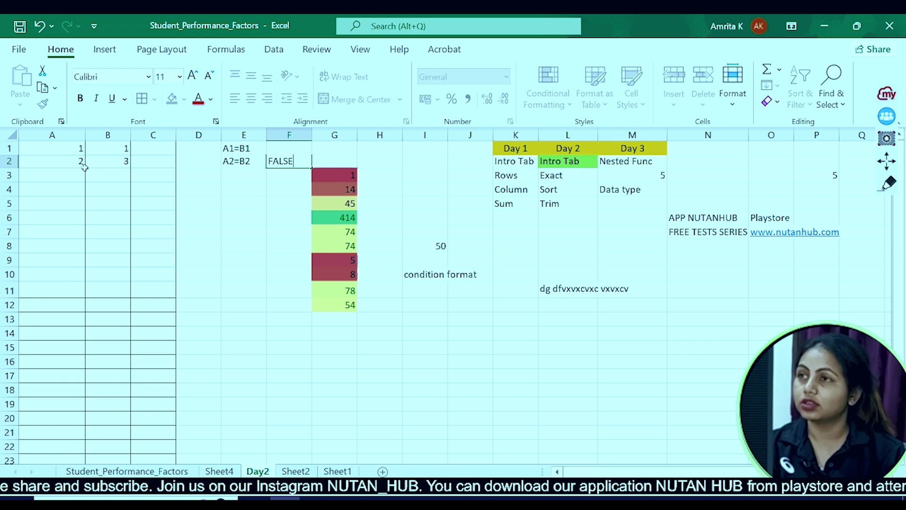
pyautogui.click(86, 213)
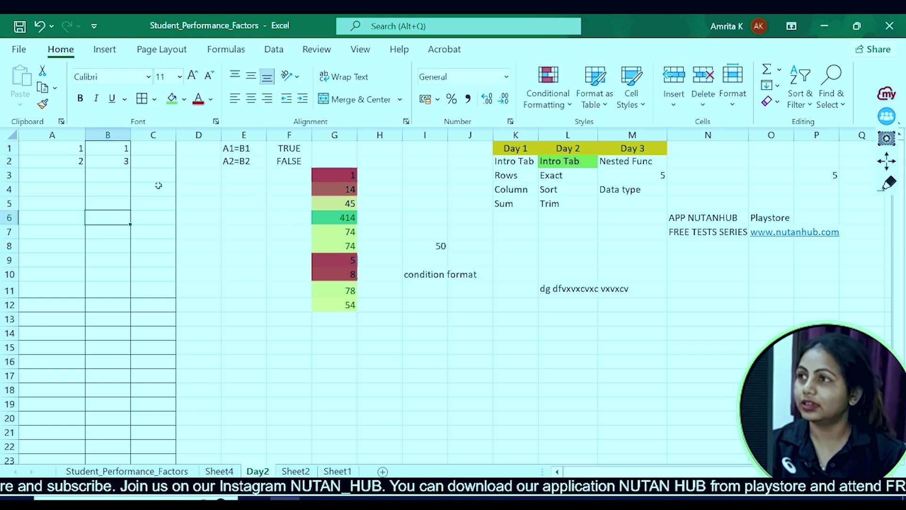
# - Compare A1 with B1 using the EXACT function in cell C1, and fill the formula down to C2
pyautogui.doubleClick(155, 148)
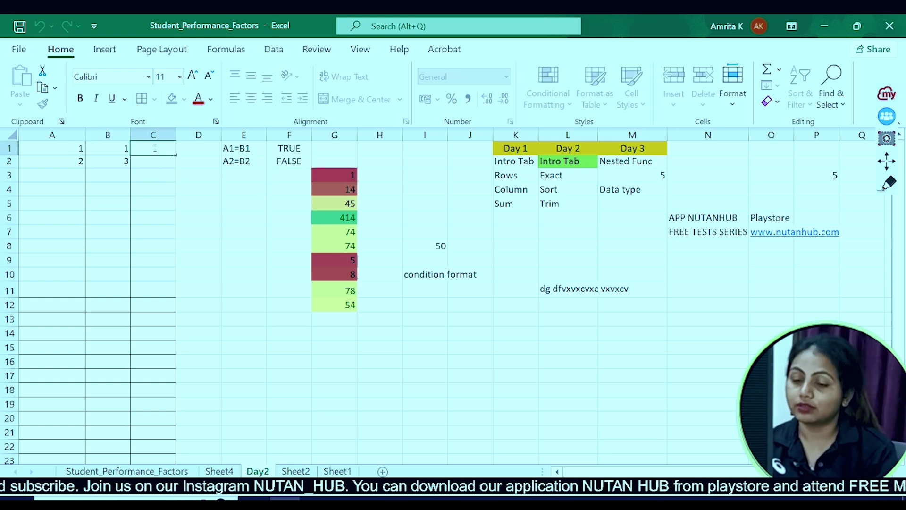
pyautogui.write('=EXAC')
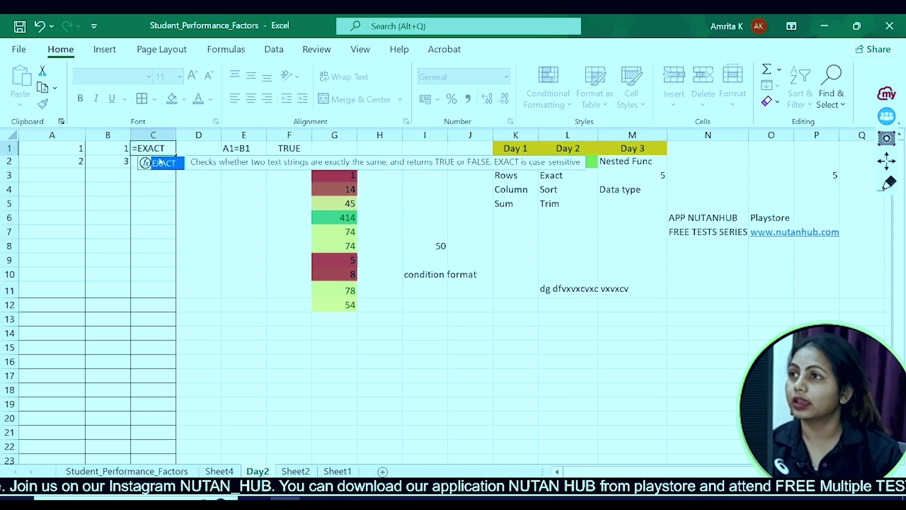
pyautogui.write('T')
pyautogui.doubleClick(161, 164)
pyautogui.click(59, 146)
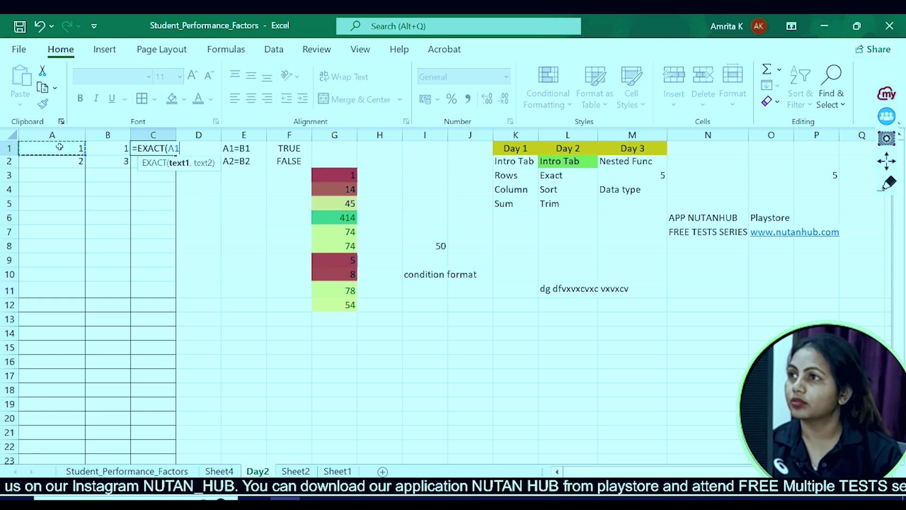
pyautogui.write(',')
pyautogui.click(99, 148)
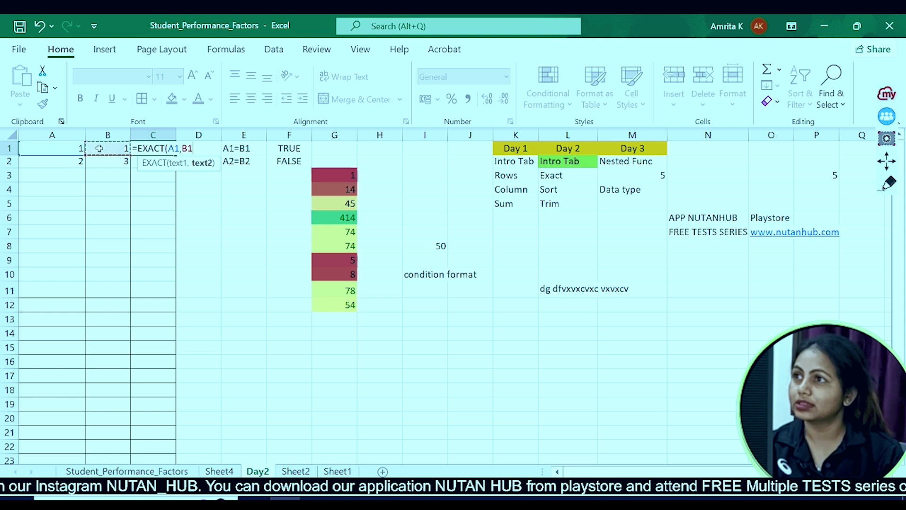
pyautogui.press('Return')
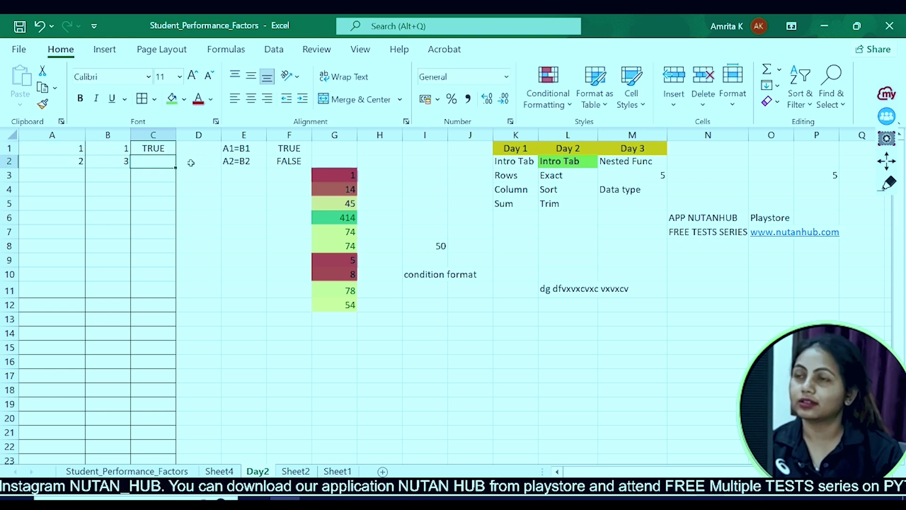
pyautogui.click(156, 149)
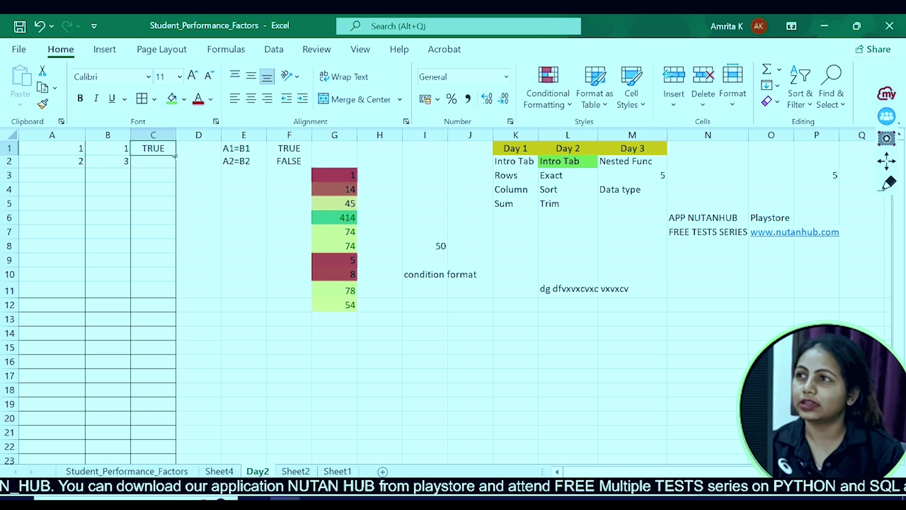
pyautogui.moveTo(174, 155); pyautogui.dragTo(175, 168)
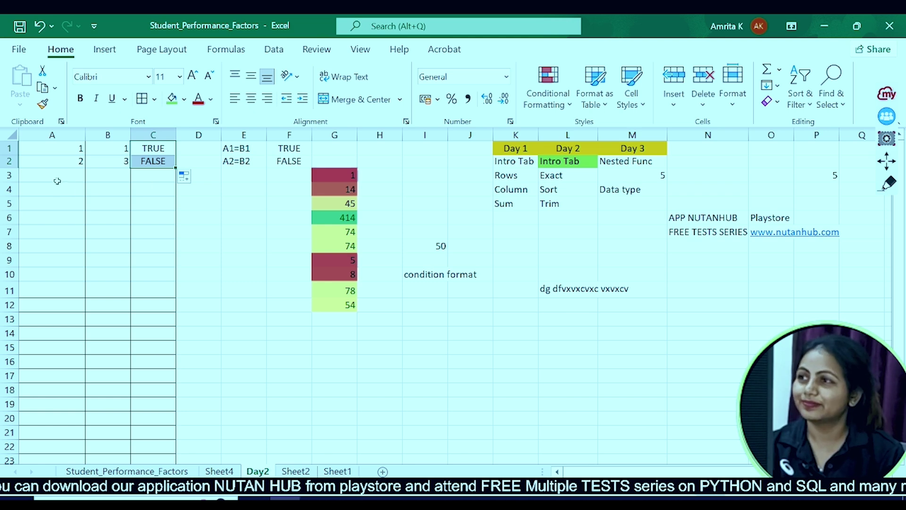
# - Enter 4 in A3 and 5 in B3, and enter 6 in both A4 and B4
pyautogui.click(77, 179)
pyautogui.write('4')
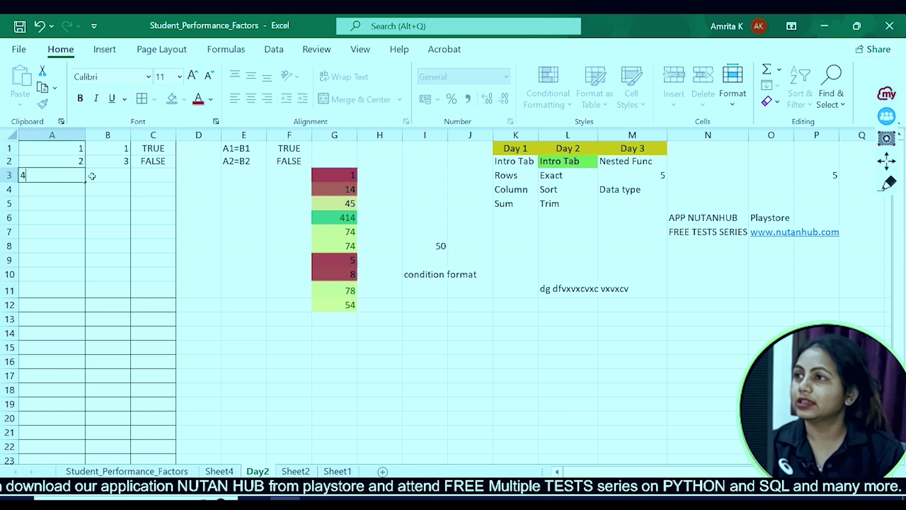
pyautogui.click(102, 175)
pyautogui.write('5')
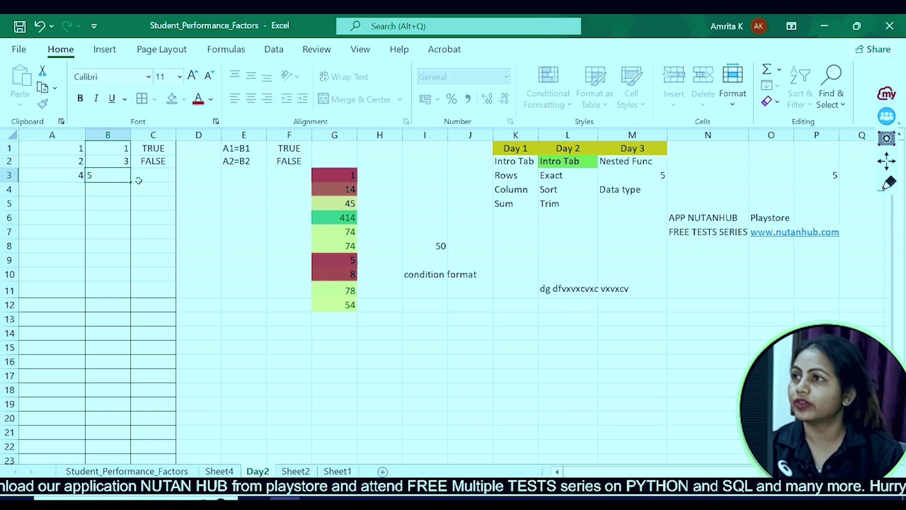
pyautogui.click(79, 193)
pyautogui.write('6')
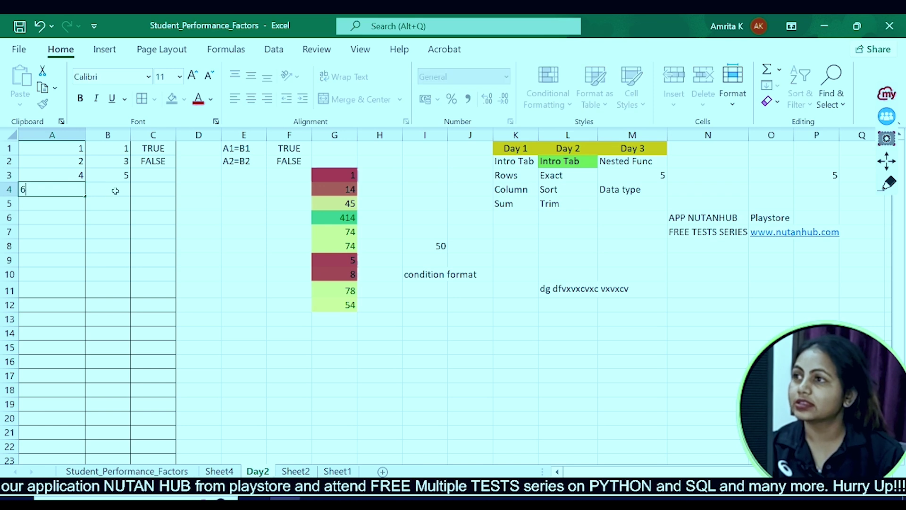
pyautogui.click(108, 191)
pyautogui.write('6')
# - Enter 7 in A5 and 0 in B5, and enter 9 in both A6 and B6
pyautogui.click(70, 207)
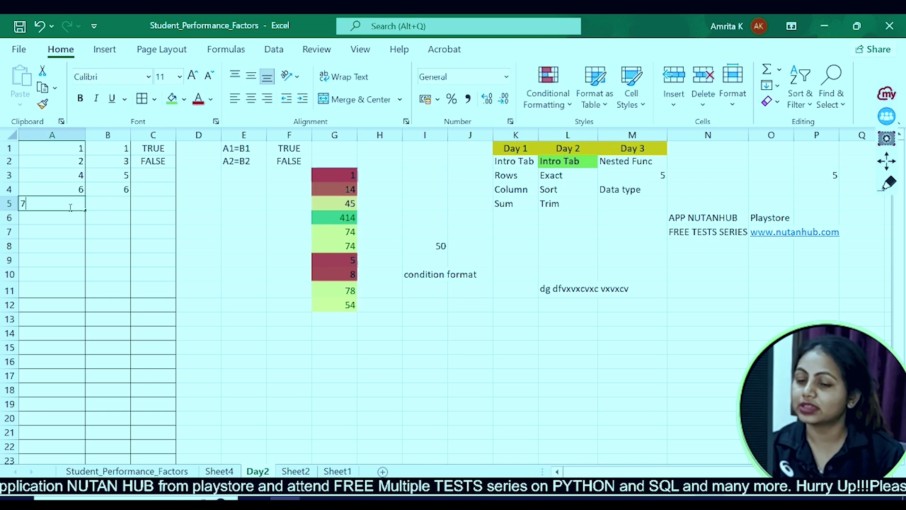
pyautogui.write('7')
pyautogui.click(116, 202)
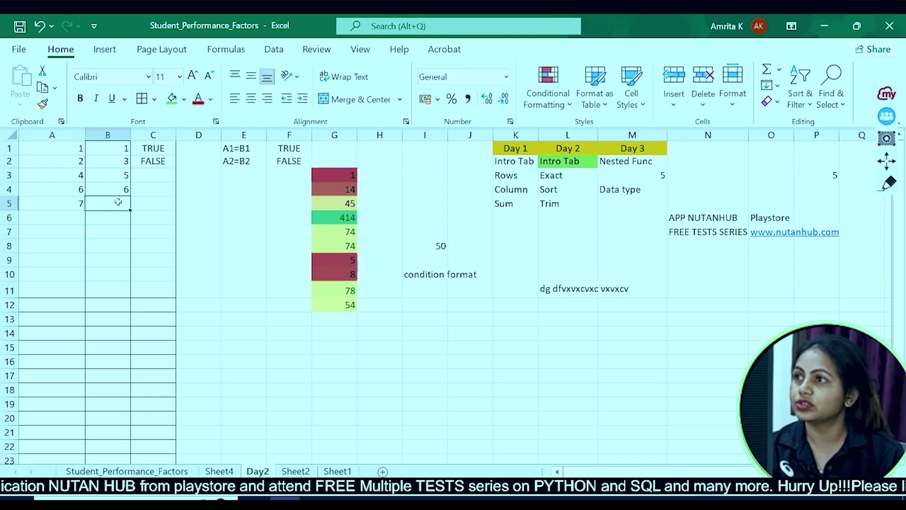
pyautogui.write('0')
pyautogui.click(79, 220)
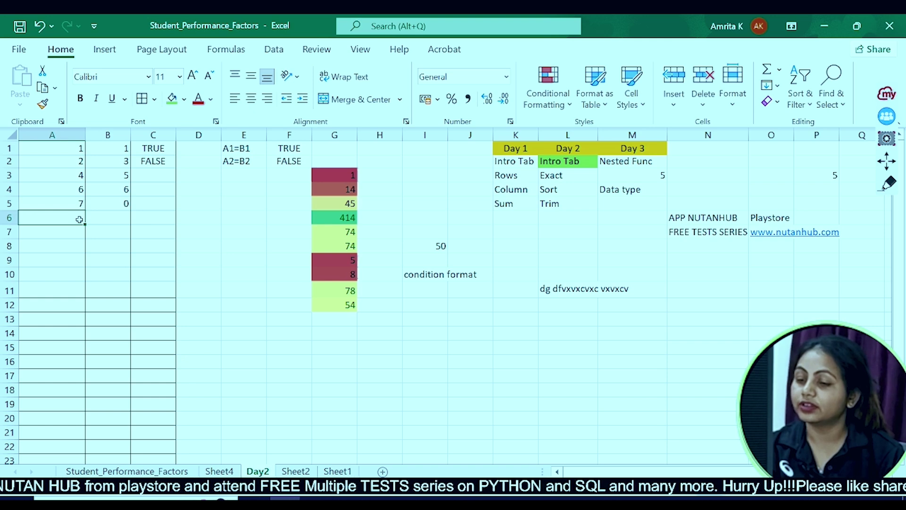
pyautogui.write('9')
pyautogui.click(112, 217)
pyautogui.write('9')
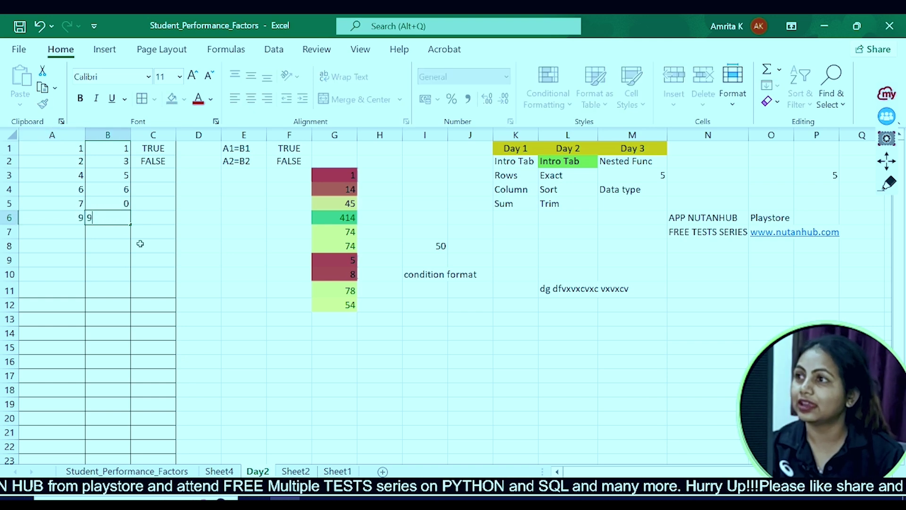
pyautogui.click(140, 244)
# - Fill the EXACT formula from C2 down to C6 and review the comparisons in A1:C6
pyautogui.click(155, 162)
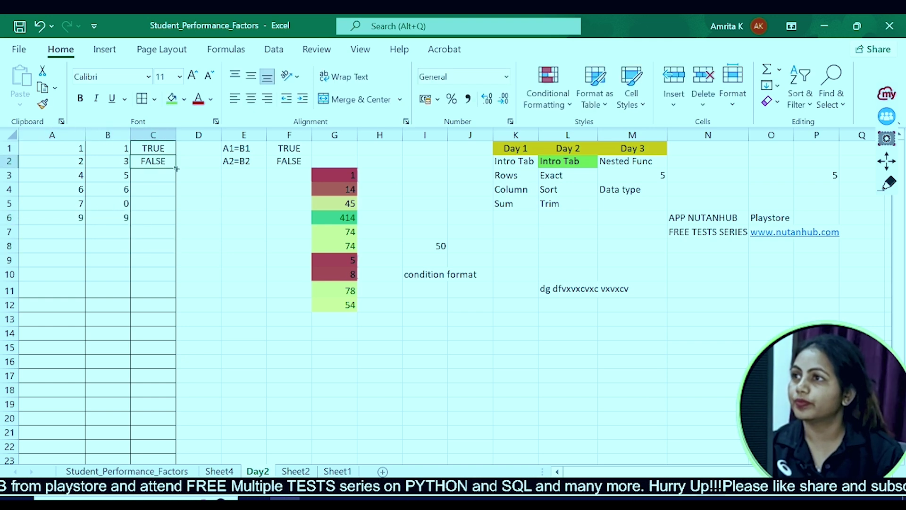
pyautogui.moveTo(175, 169); pyautogui.dragTo(178, 220)
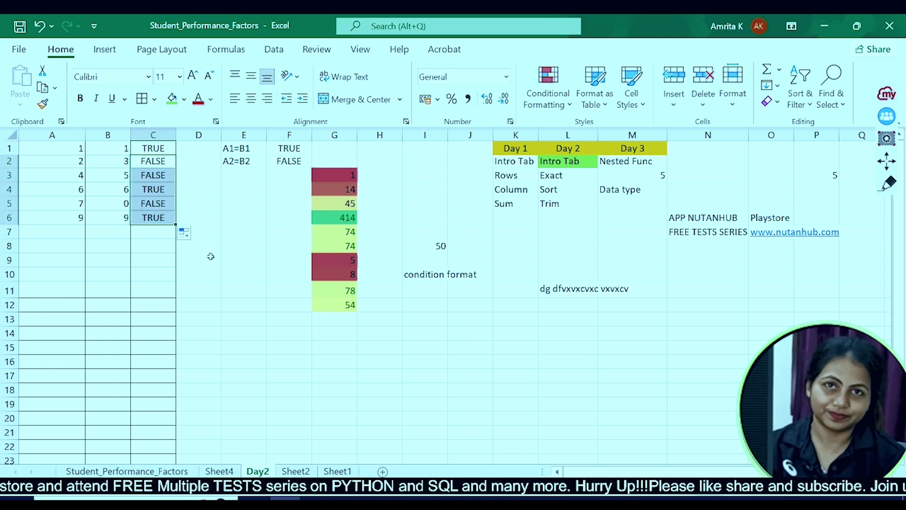
pyautogui.click(213, 257)
pyautogui.moveTo(81, 149); pyautogui.dragTo(177, 222)
pyautogui.click(170, 260)
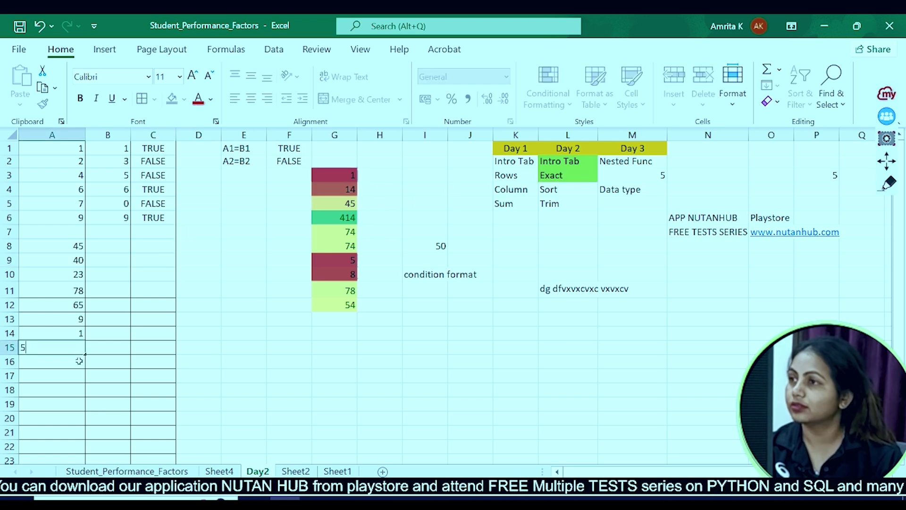
# - Sort the number list in A8:A15 into column B with the SORT function entered in cell B8
pyautogui.click(130, 368)
pyautogui.moveTo(69, 247); pyautogui.dragTo(69, 346)
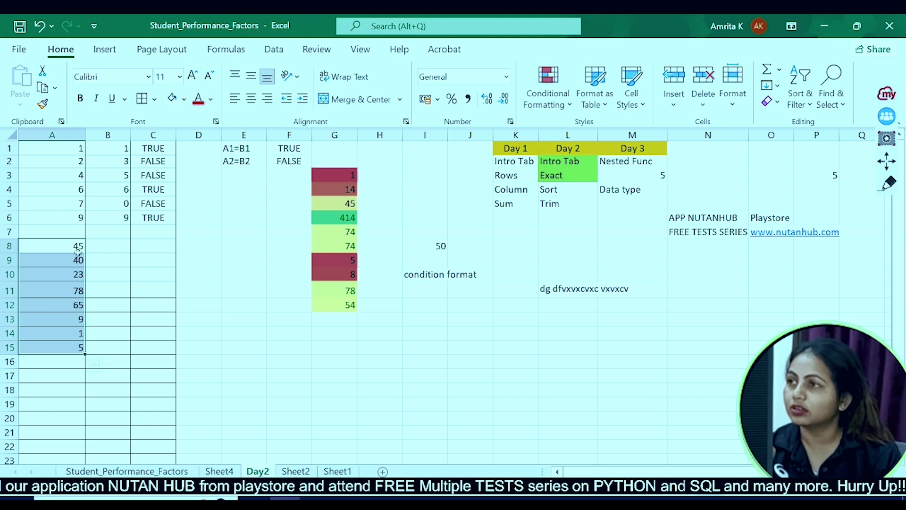
pyautogui.doubleClick(109, 249)
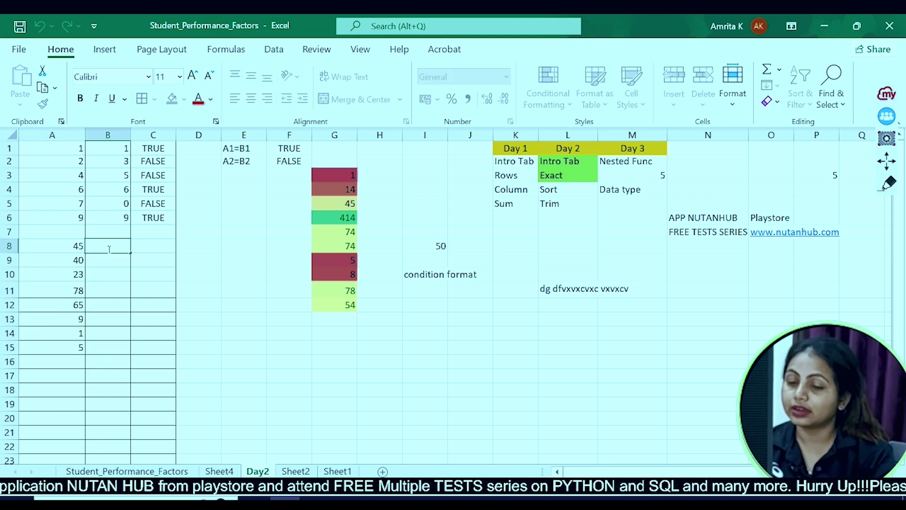
pyautogui.write('=SORT')
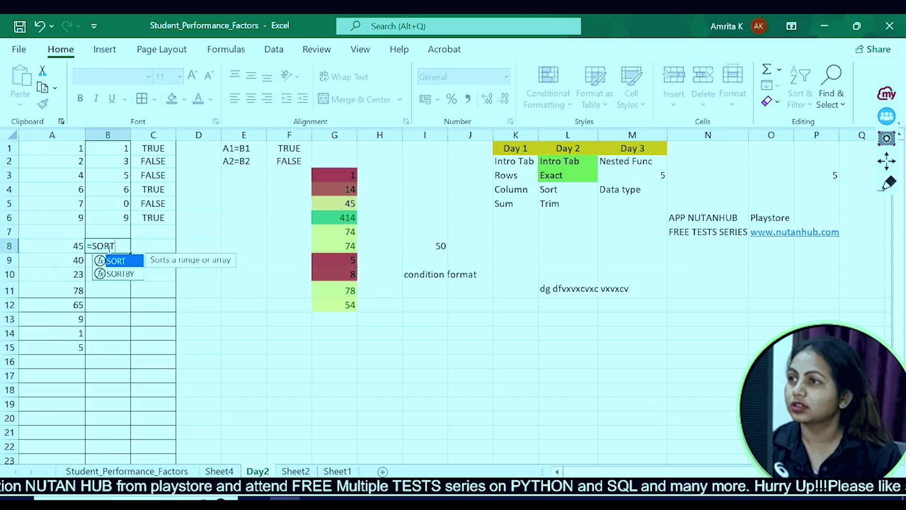
pyautogui.write('(')
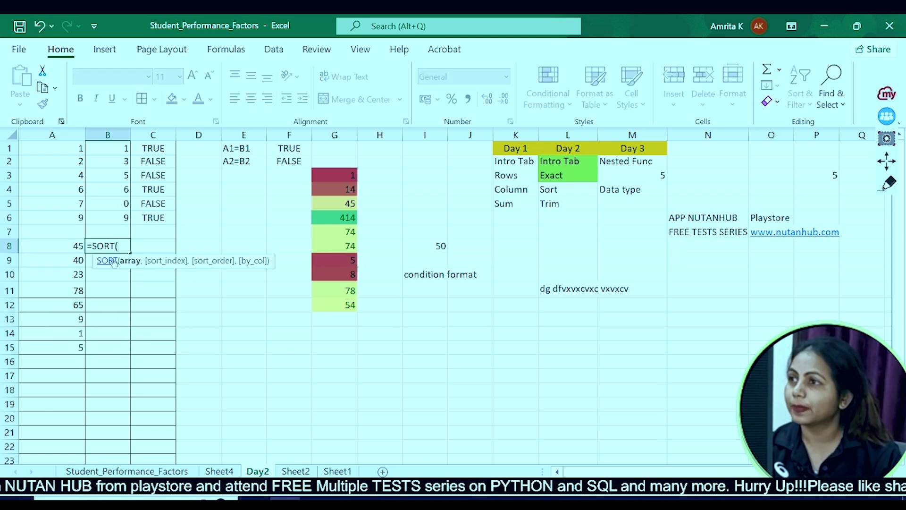
pyautogui.click(71, 247)
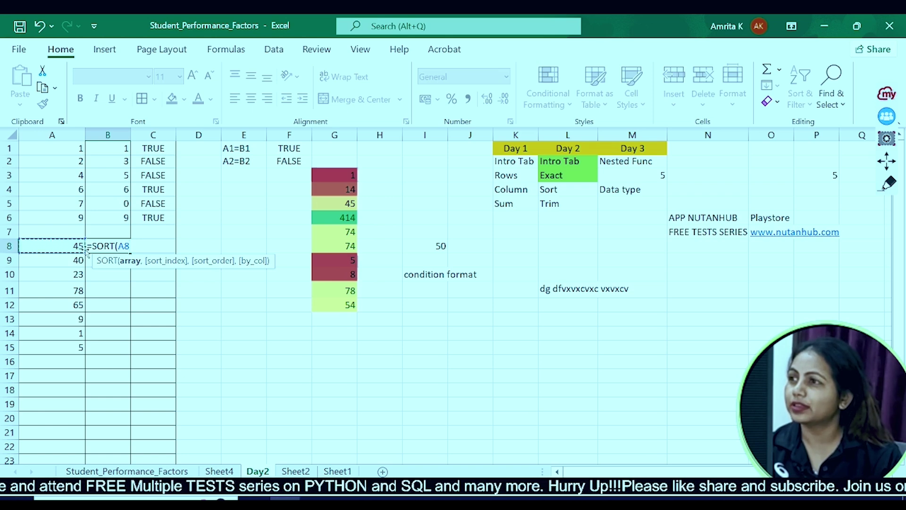
pyautogui.moveTo(82, 253); pyautogui.dragTo(81, 348)
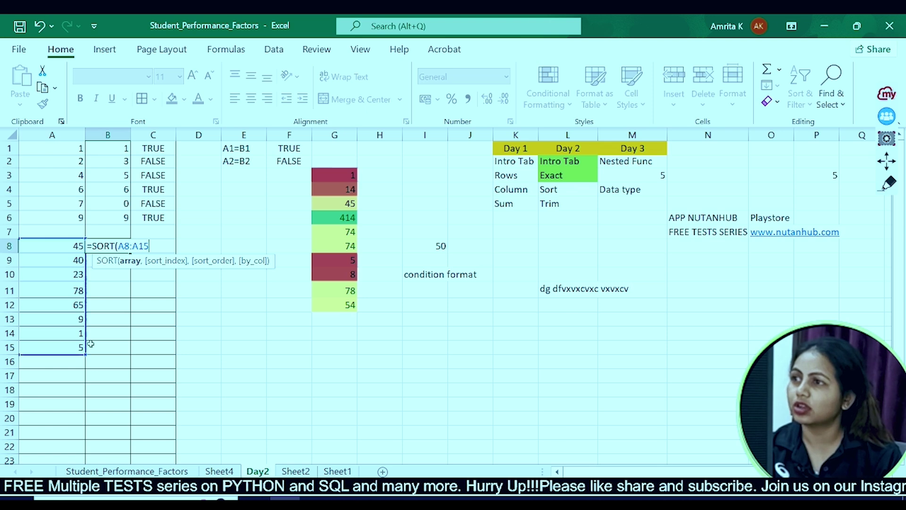
pyautogui.press('Return')
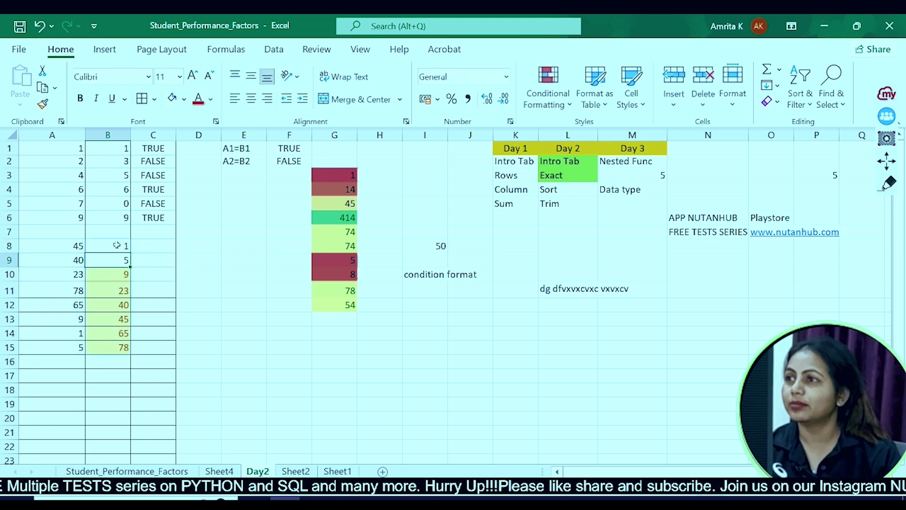
# - Examine the sorted numbers in B8:B15, and select the Sort topic in cell L4
pyautogui.moveTo(118, 260); pyautogui.dragTo(117, 347)
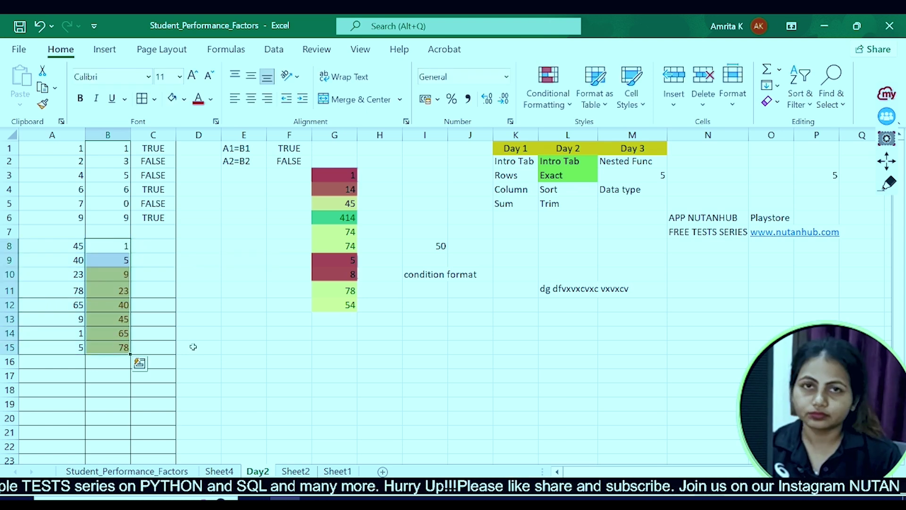
pyautogui.click(250, 348)
pyautogui.moveTo(121, 273); pyautogui.dragTo(108, 347)
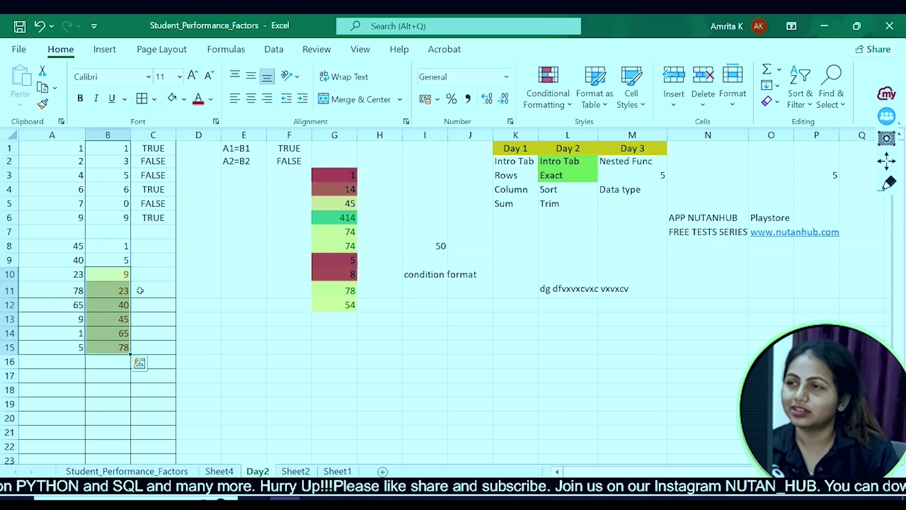
pyautogui.moveTo(113, 260); pyautogui.dragTo(120, 347)
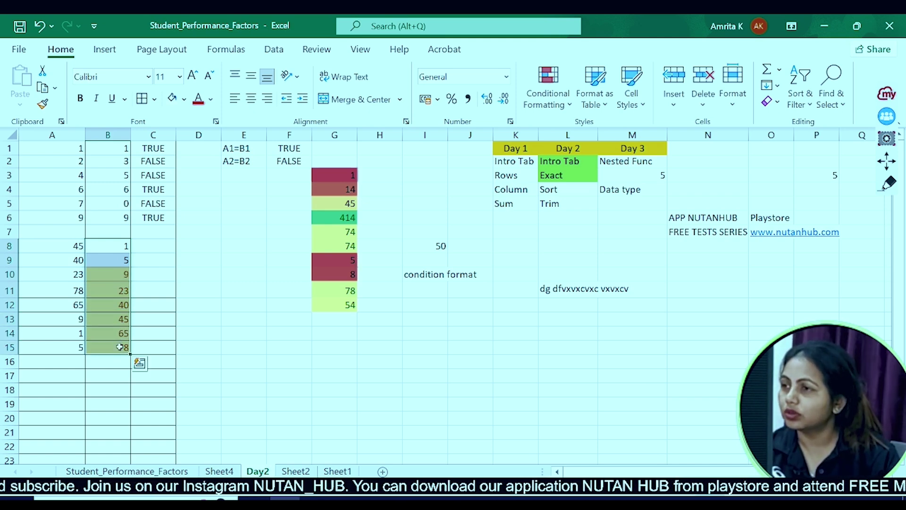
pyautogui.click(546, 189)
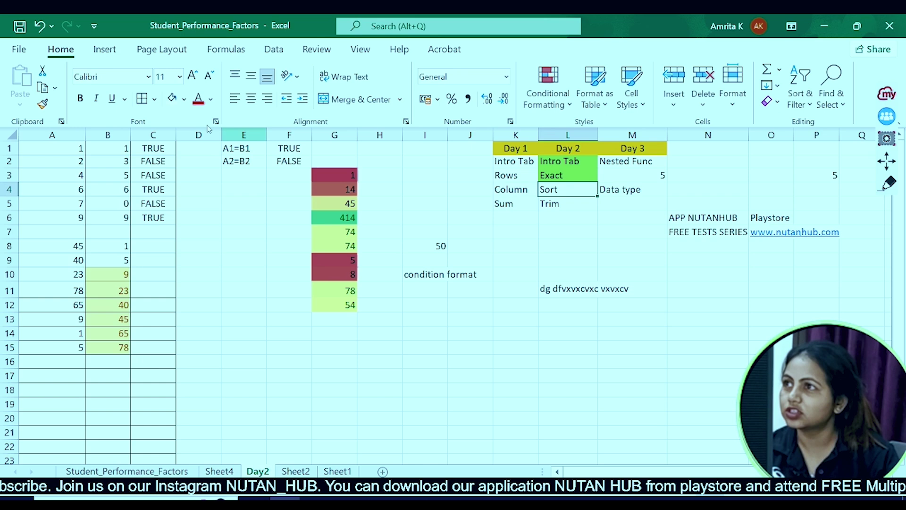
# - Fill the Sort topic in cell L4 with the green highlight
pyautogui.click(184, 101)
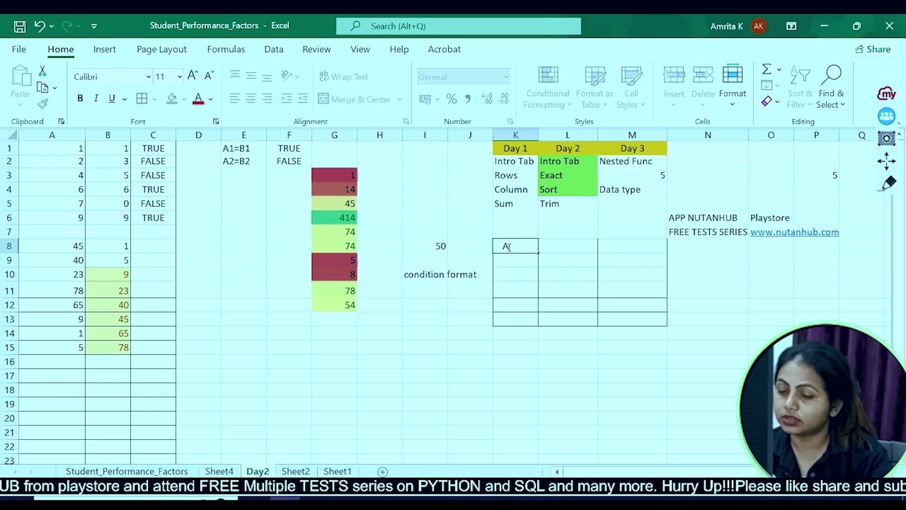
# - Enter a first name in K8 and LAPTOP, MOUSE and KEYBOARD in K9:K11, each preceded by extra spaces
pyautogui.write('MRITA')
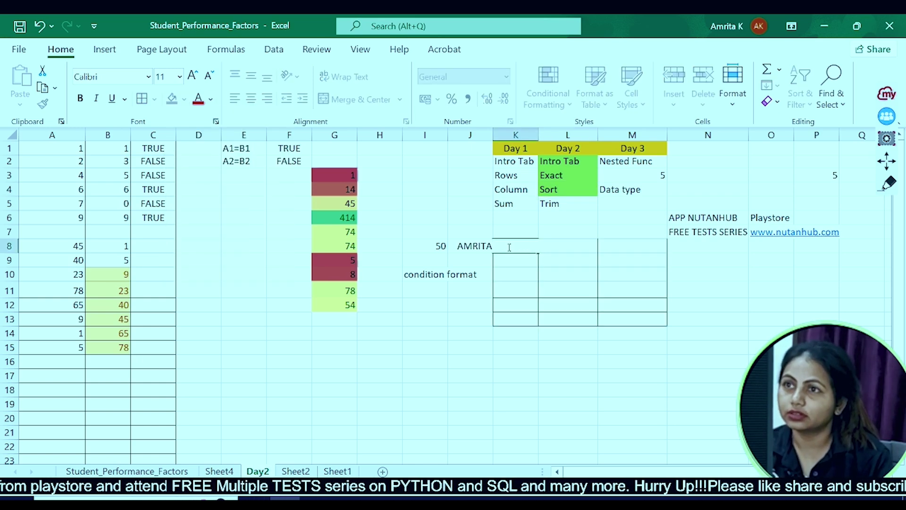
pyautogui.click(489, 438)
pyautogui.doubleClick(517, 264)
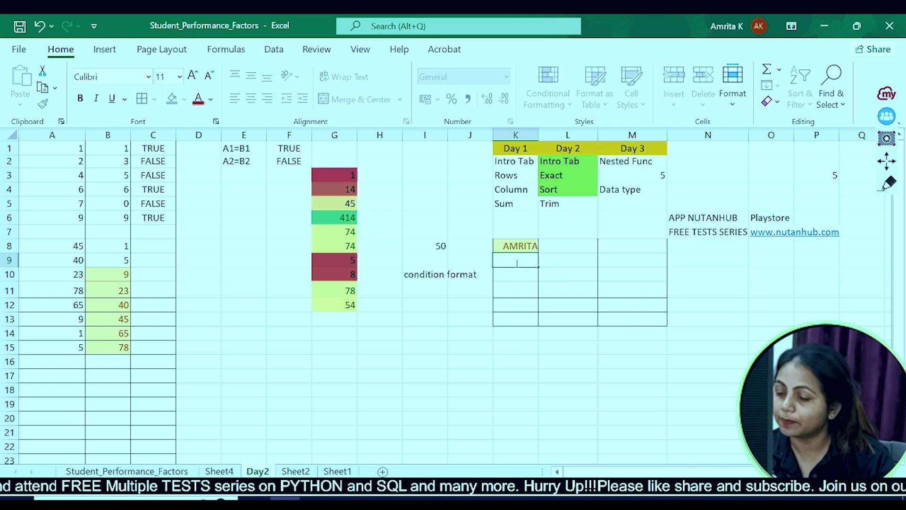
pyautogui.write('LAP')
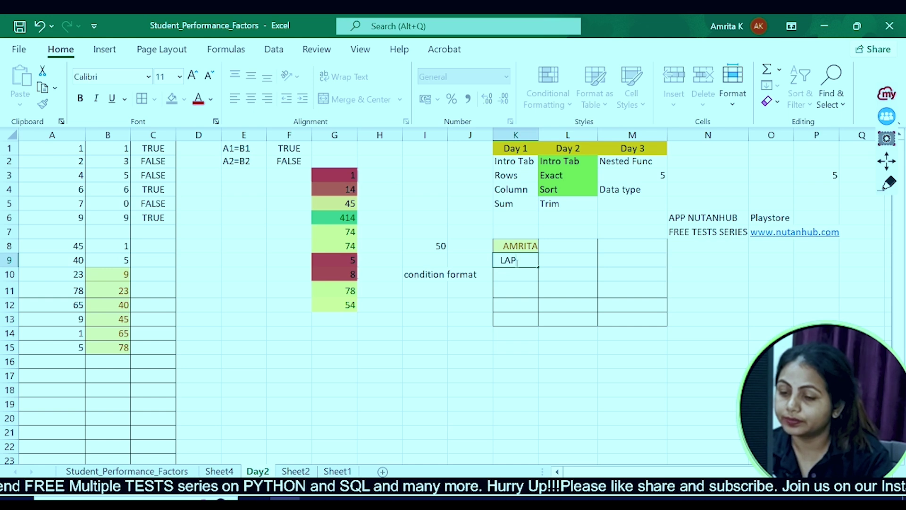
pyautogui.write('TOP')
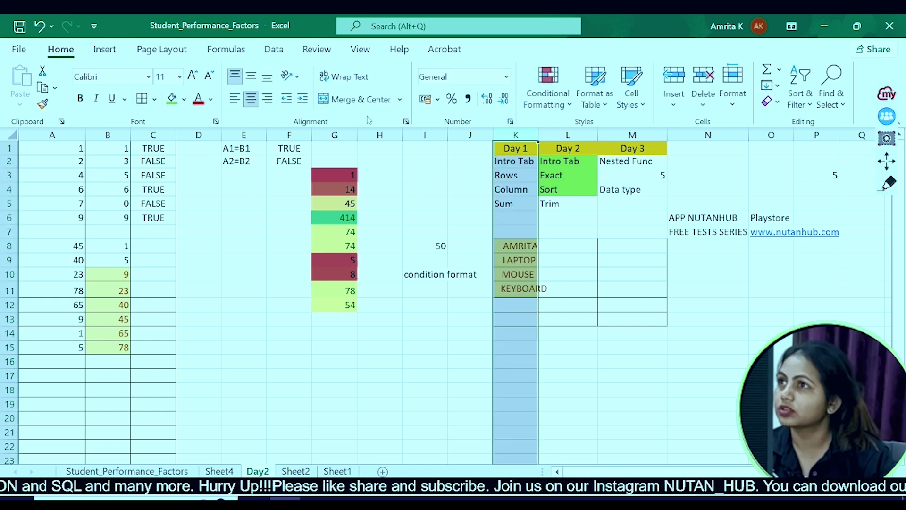
# - Left-align column K and add HEADPHONES with leading spaces in cell K12
pyautogui.click(235, 98)
pyautogui.click(559, 344)
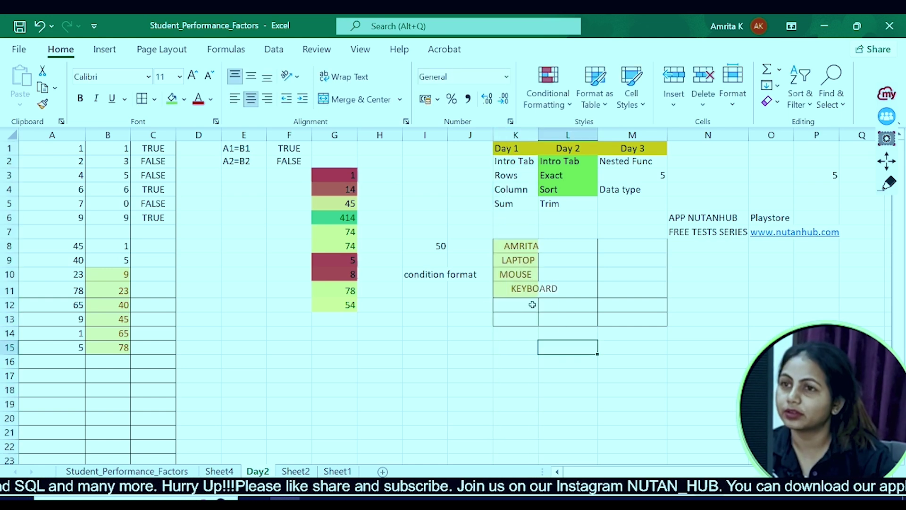
pyautogui.click(520, 304)
pyautogui.doubleClick(520, 305)
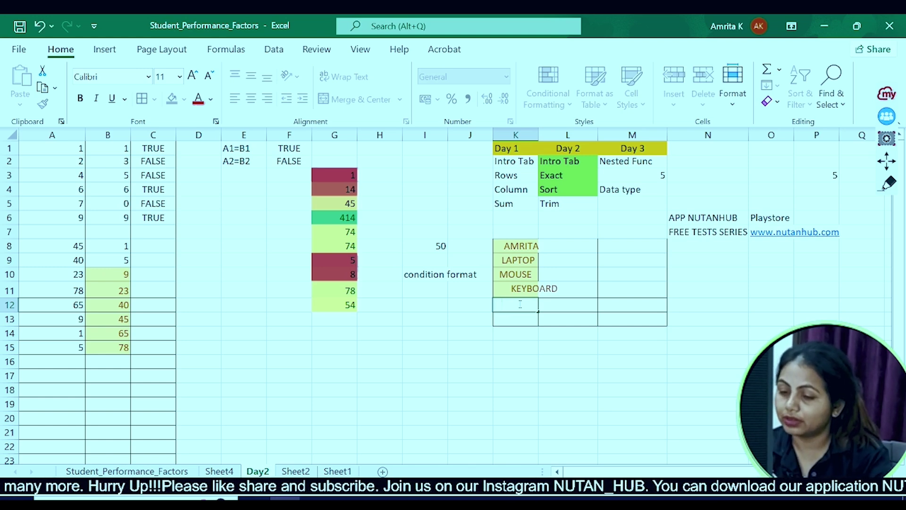
pyautogui.write('HEADPHO')
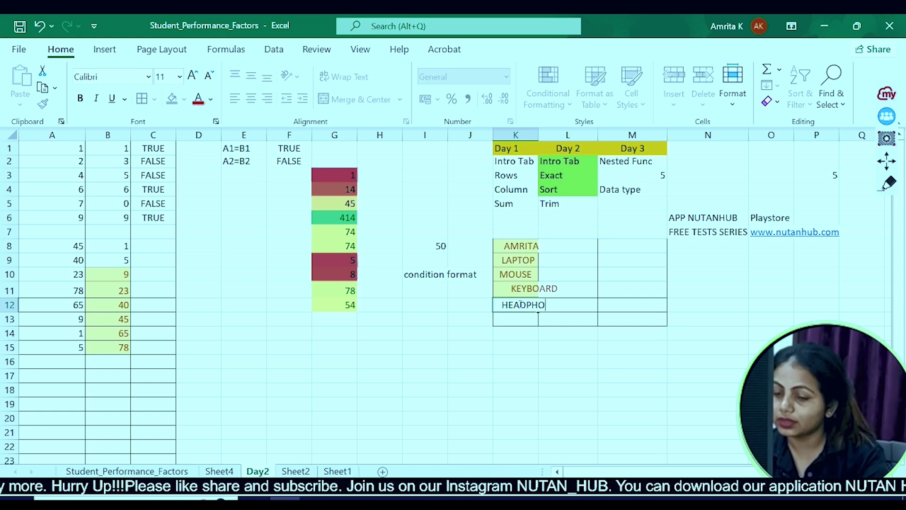
pyautogui.write('NES')
pyautogui.click(515, 350)
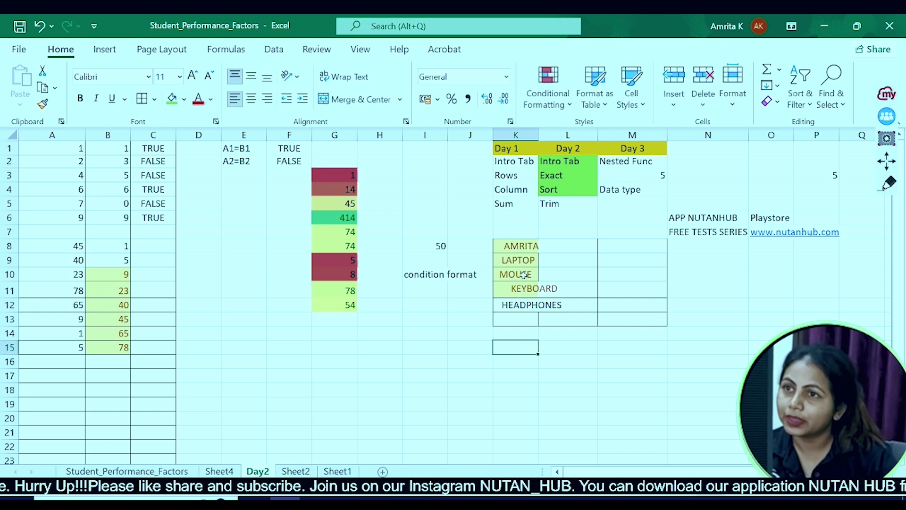
# - Enter a TRIM formula in L8 that removes the extra spaces from the text in K8
pyautogui.moveTo(520, 245); pyautogui.dragTo(527, 303)
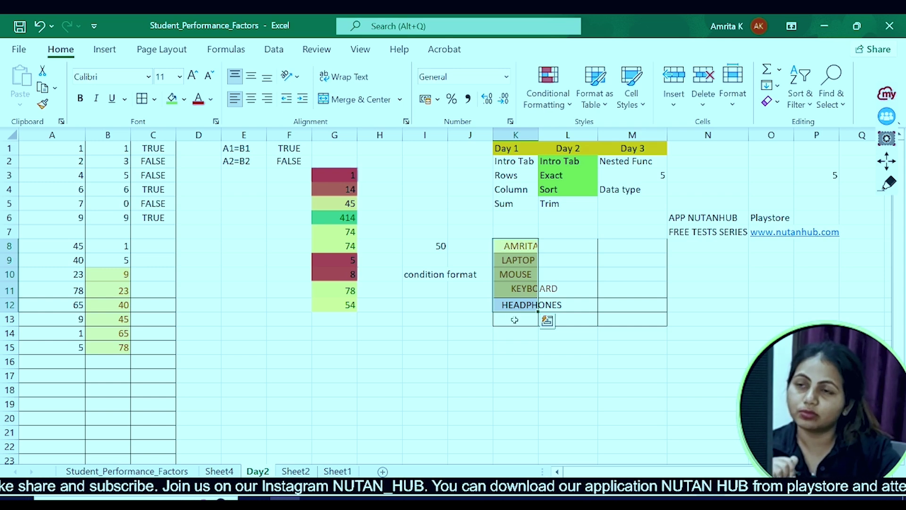
pyautogui.doubleClick(564, 245)
pyautogui.write('=')
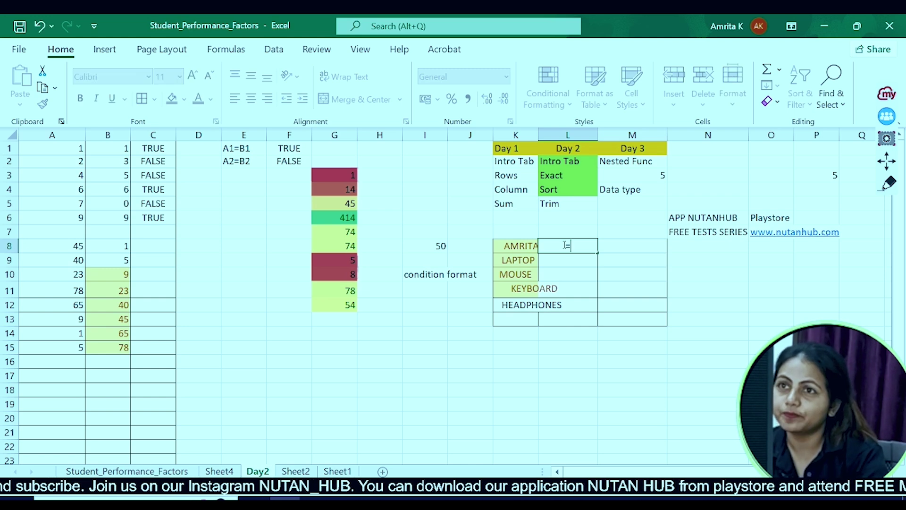
pyautogui.write('TRIM')
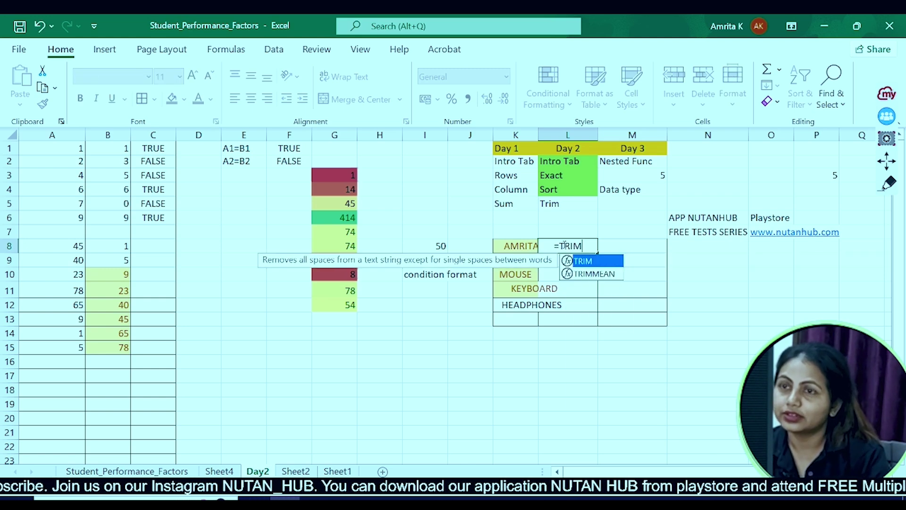
pyautogui.doubleClick(584, 261)
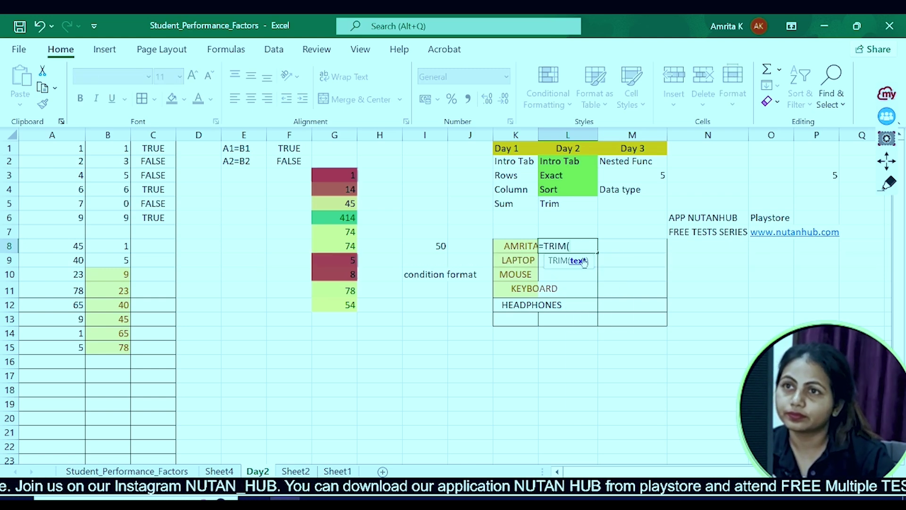
pyautogui.click(522, 247)
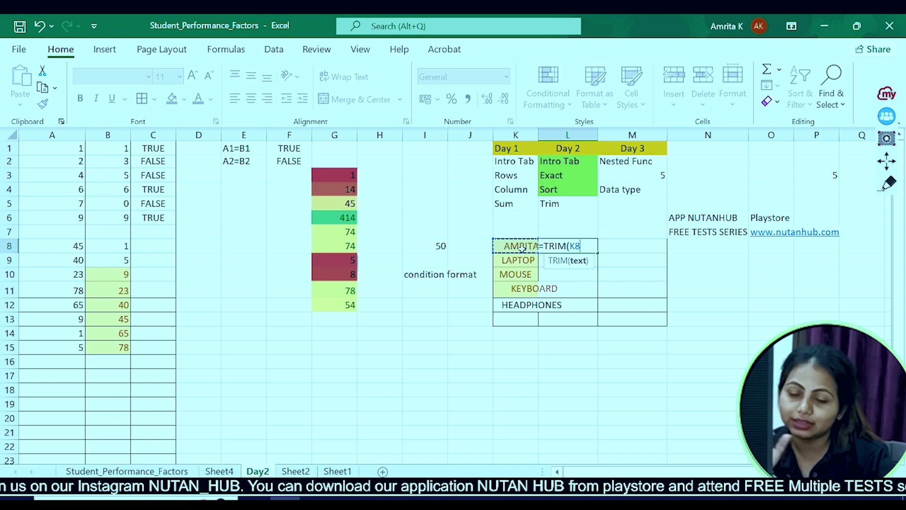
pyautogui.press('Return')
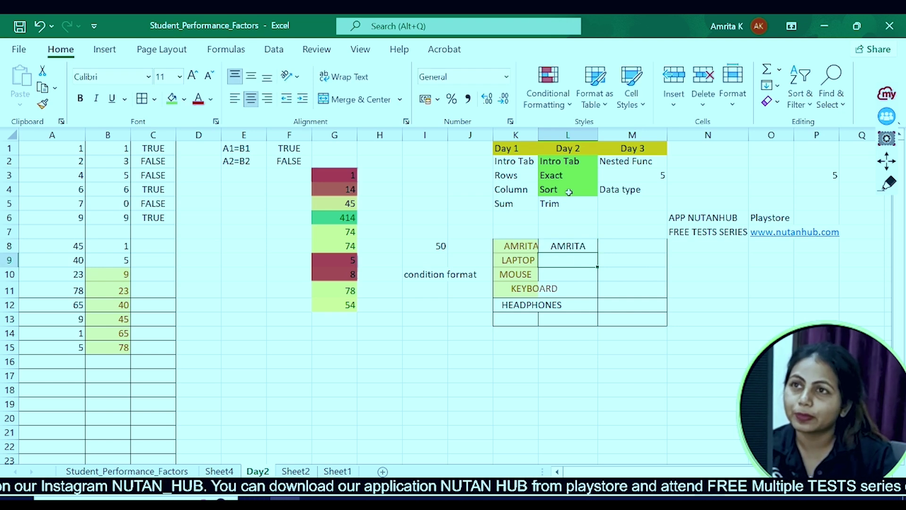
# - Left-align column L and widen column K so its entries fit
pyautogui.click(555, 135)
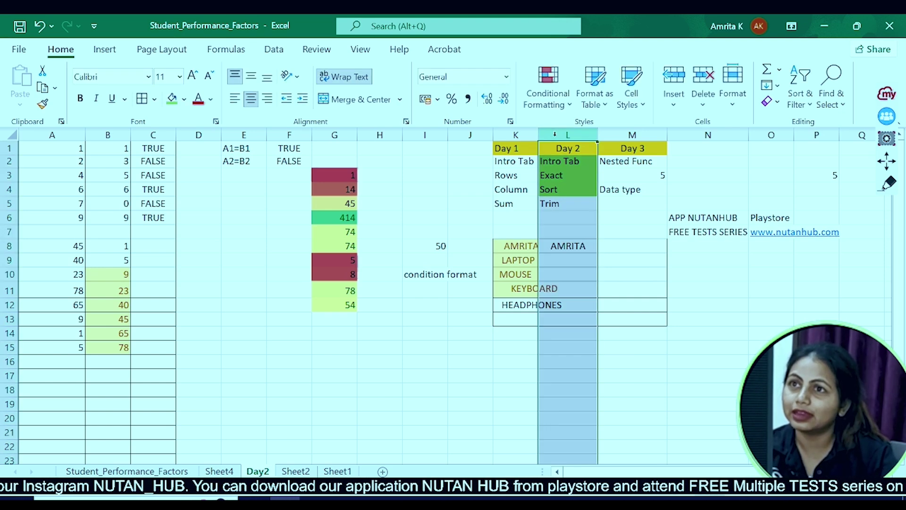
pyautogui.click(234, 98)
pyautogui.click(670, 361)
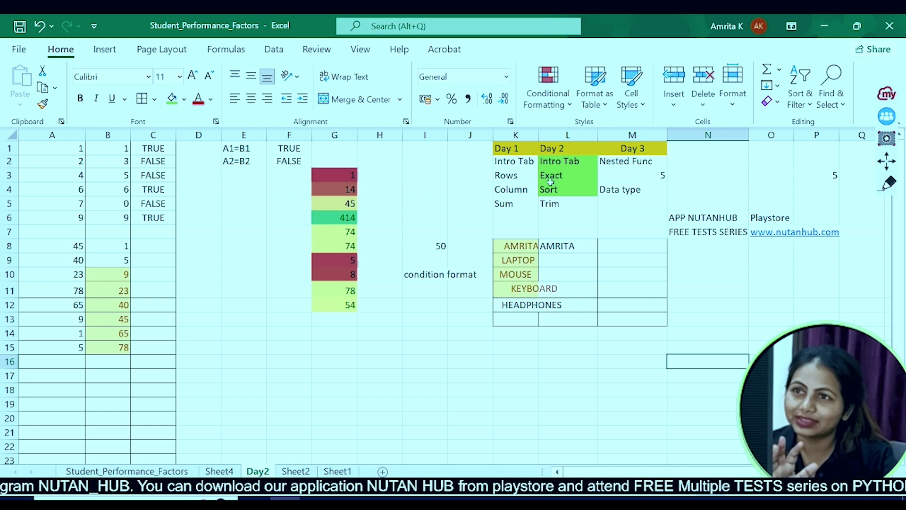
pyautogui.moveTo(538, 135); pyautogui.dragTo(565, 135)
pyautogui.click(515, 389)
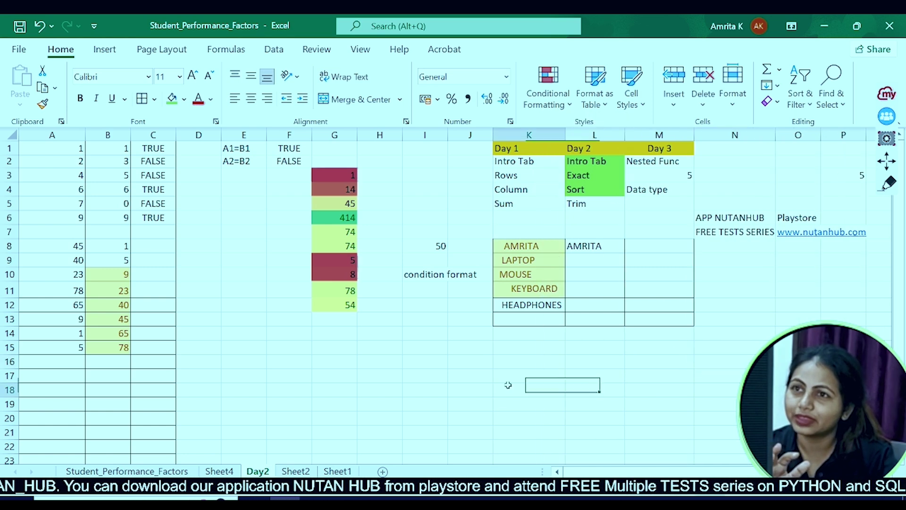
# - Review the formula =TRIM(K8) in L8 and fill it down column L beside the item list
pyautogui.click(586, 243)
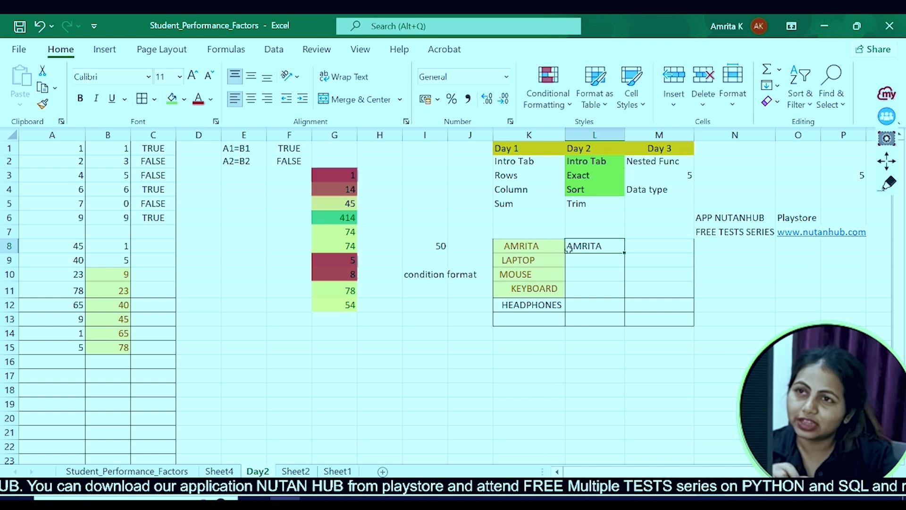
pyautogui.write('=TRIM(K8)')
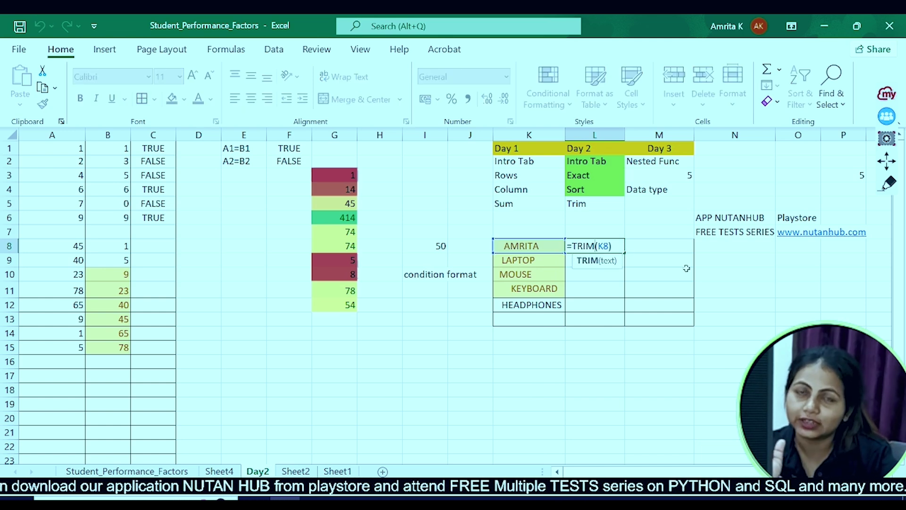
pyautogui.click(737, 288)
pyautogui.moveTo(587, 260); pyautogui.dragTo(585, 330)
pyautogui.click(843, 333)
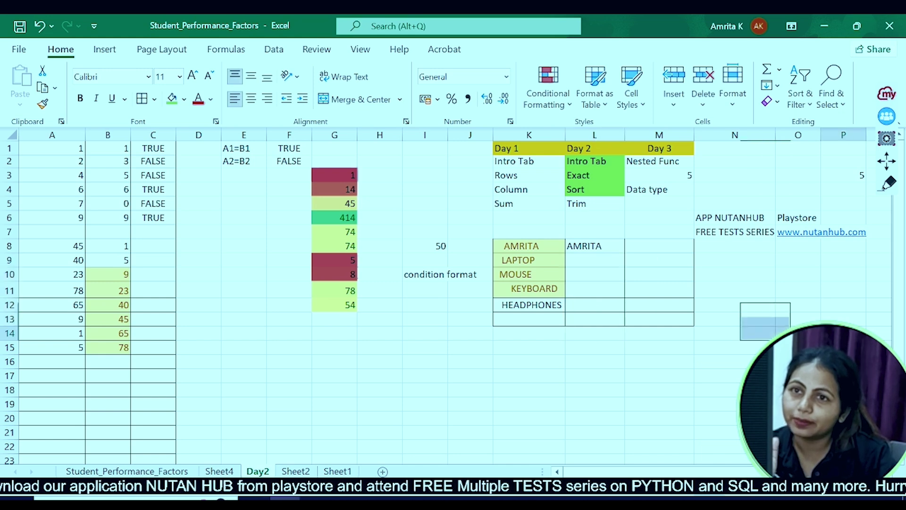
pyautogui.click(611, 248)
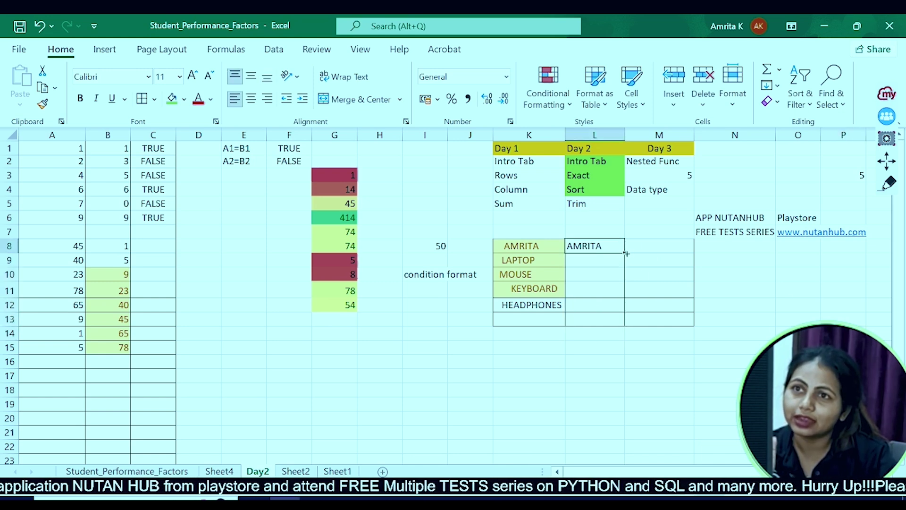
pyautogui.moveTo(626, 254); pyautogui.dragTo(624, 311)
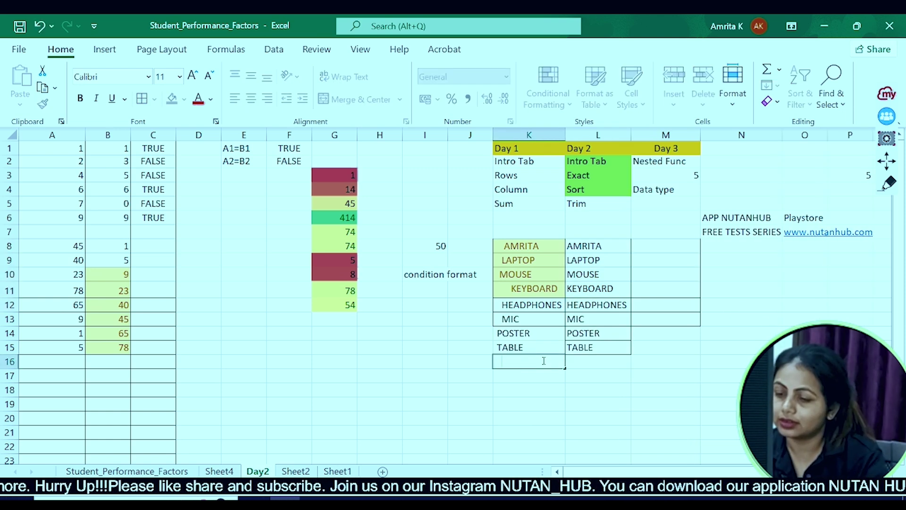
# - Add CHAIR, MOBILE and CURTAIN with leading spaces to the item list in K16:K18
pyautogui.write('CHAIR')
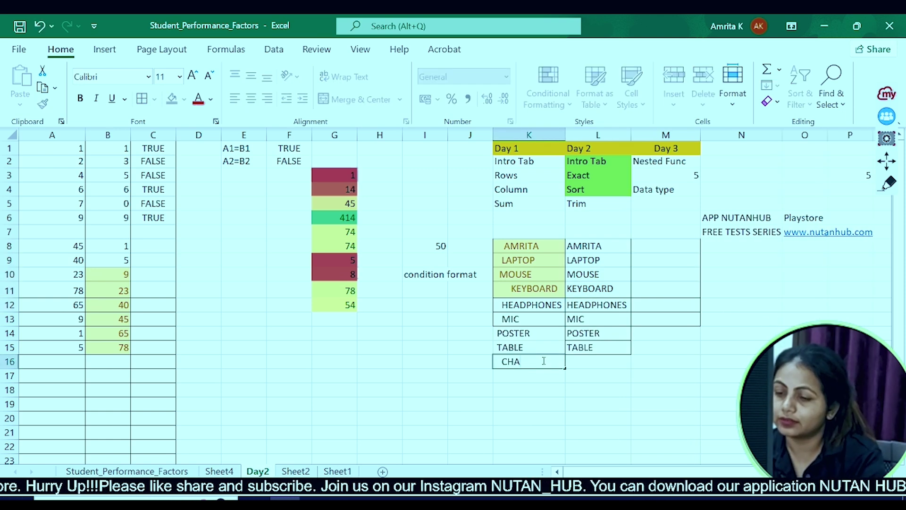
pyautogui.press('Return')
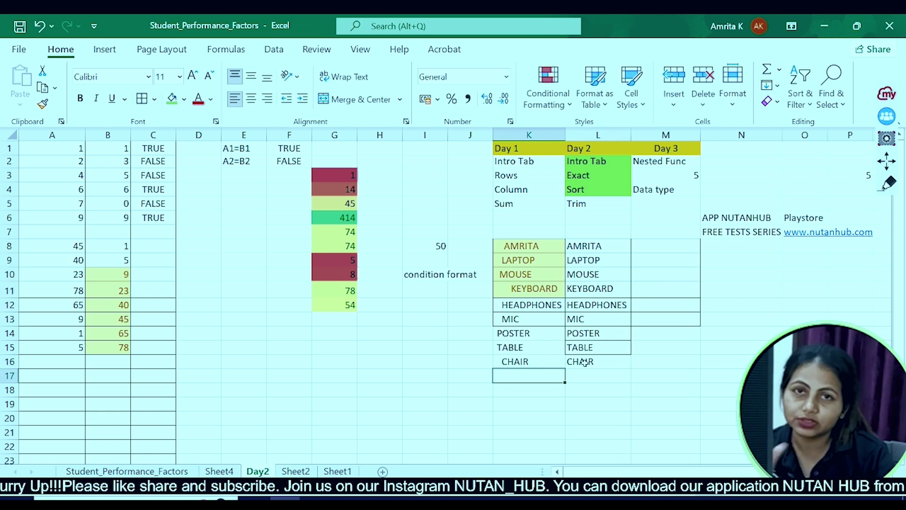
pyautogui.doubleClick(545, 375)
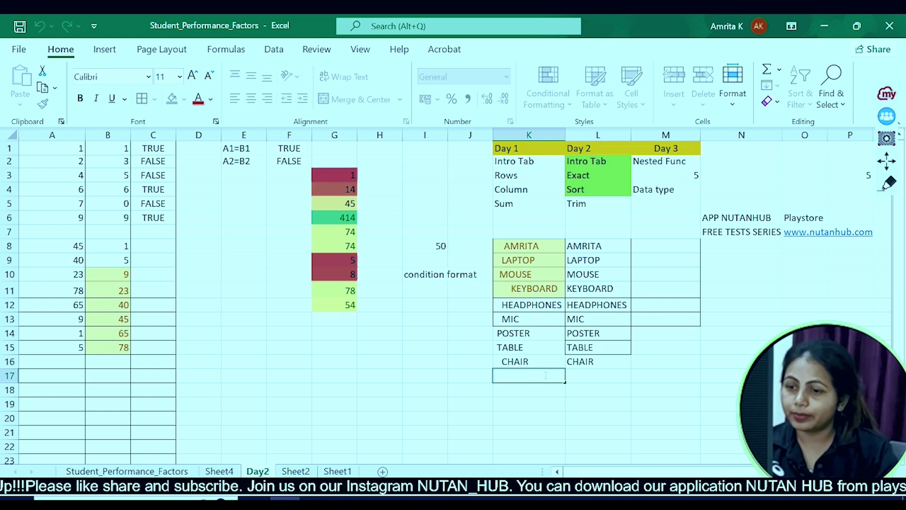
pyautogui.write('M')
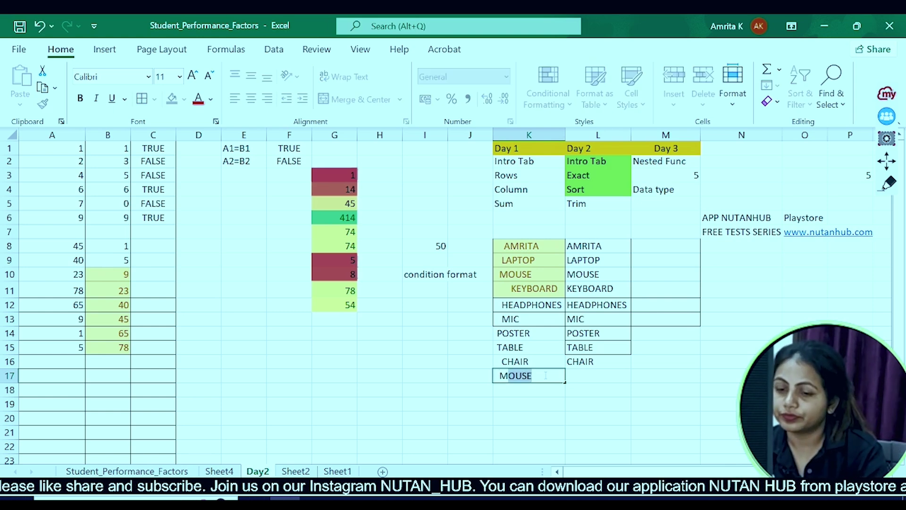
pyautogui.press('BackSpace')
pyautogui.write('OBIL')
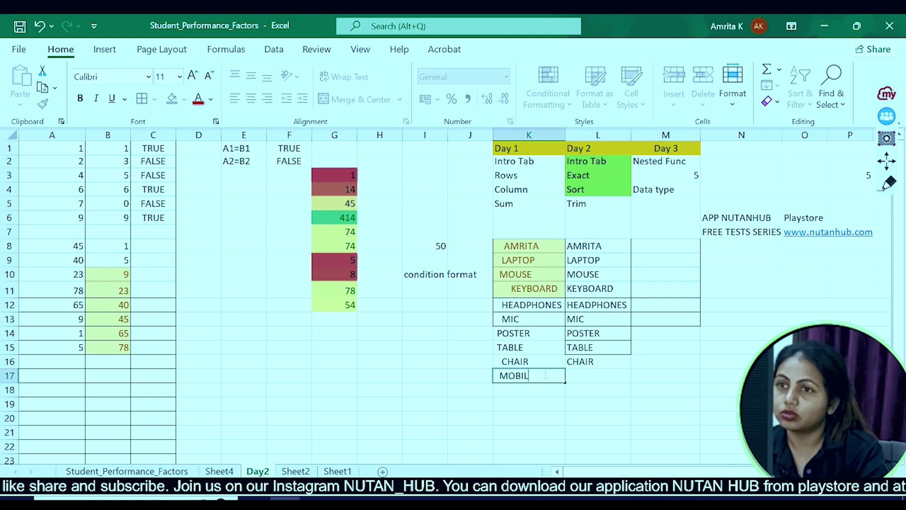
pyautogui.write('E')
pyautogui.press('Return')
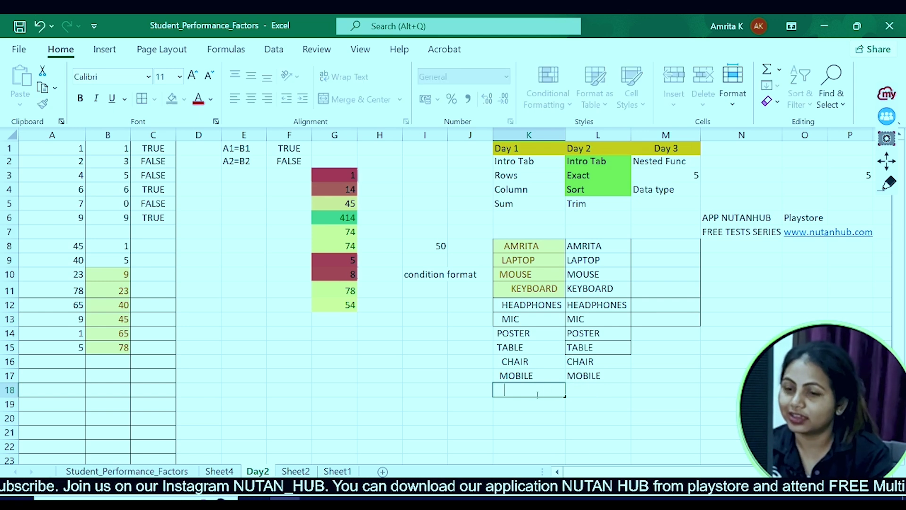
pyautogui.write('CURTAIN')
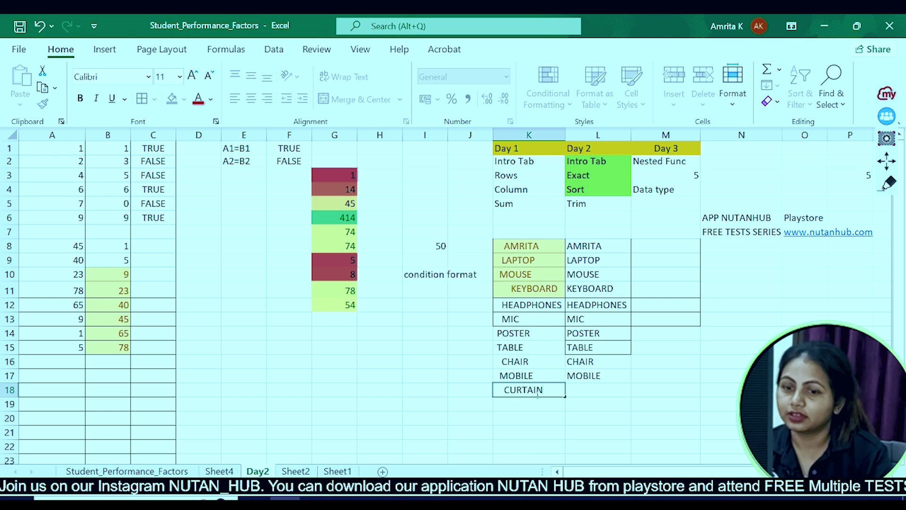
pyautogui.press('Return')
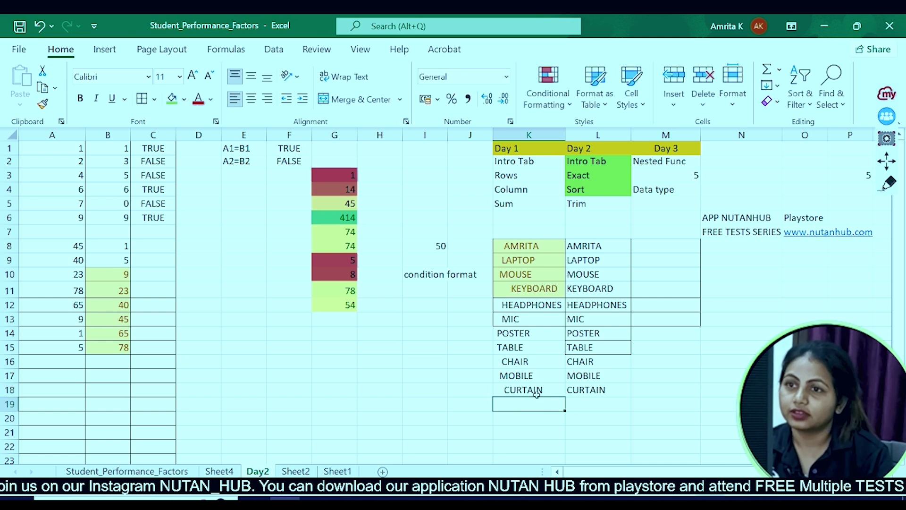
# - Review the trimmed entries in L8:L18 and highlight the Trim topic in L5 green
pyautogui.click(600, 389)
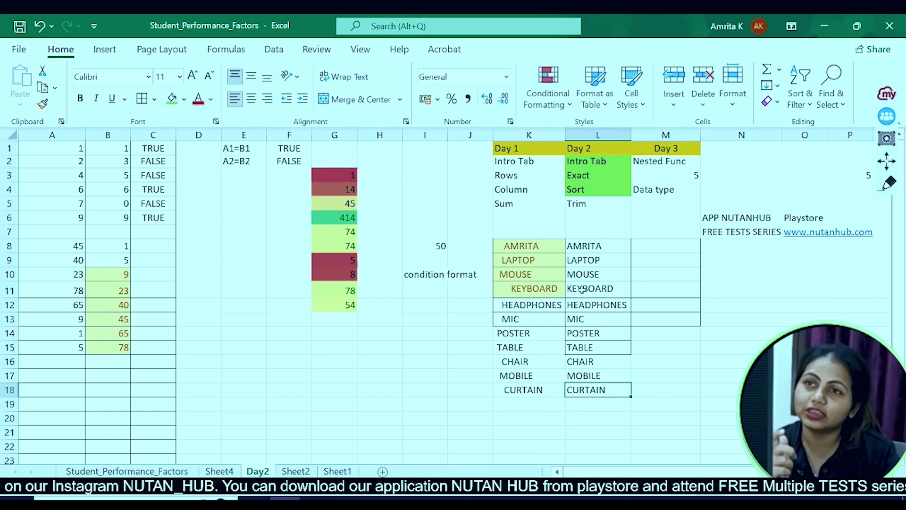
pyautogui.moveTo(593, 247); pyautogui.dragTo(596, 381)
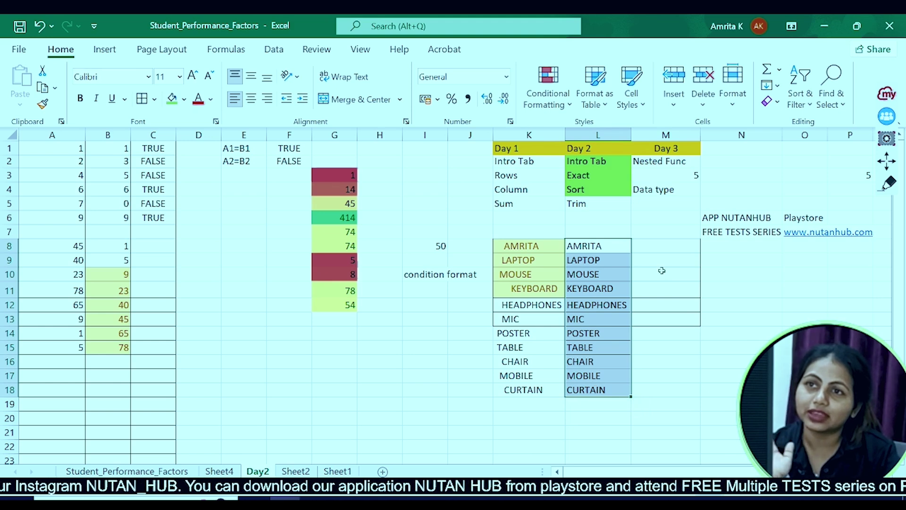
pyautogui.click(590, 203)
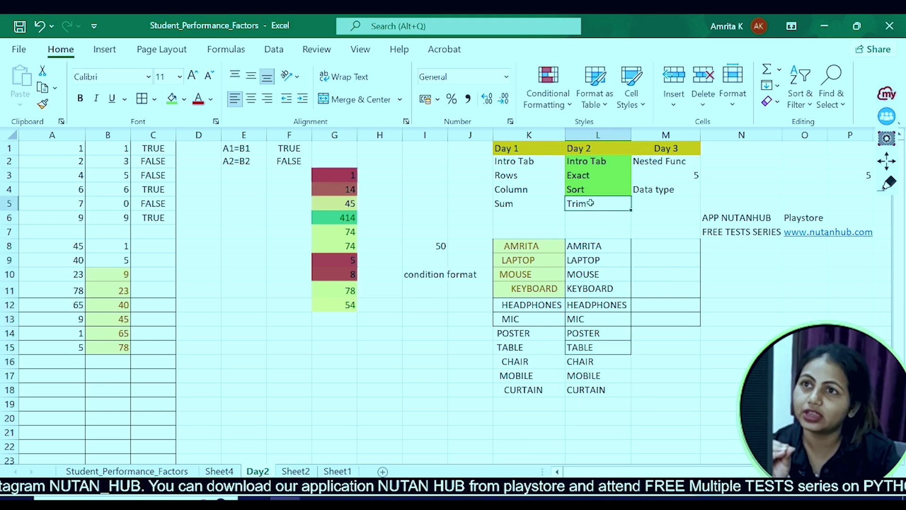
pyautogui.click(172, 98)
pyautogui.moveTo(666, 302); pyautogui.dragTo(665, 289)
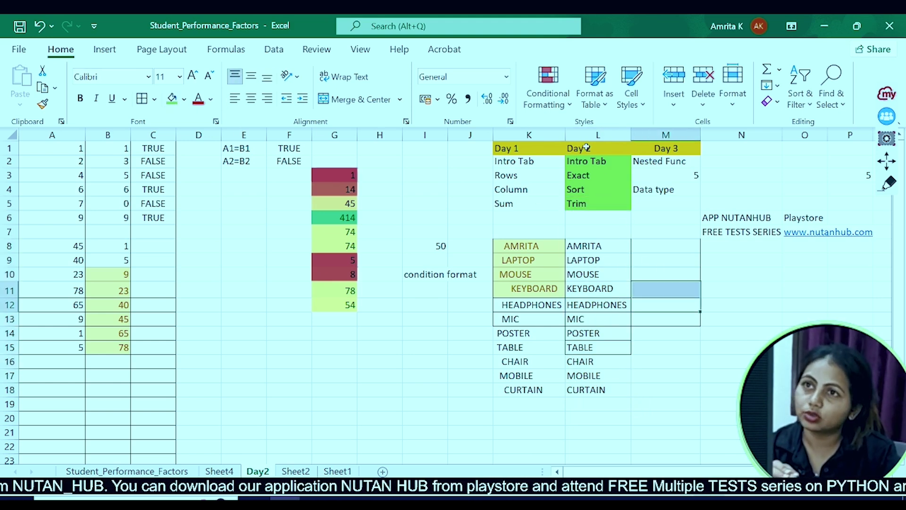
# - Review the Day 2 topics in L1:L5 and the NUTANHUB app and free test series details in N6:P7
pyautogui.click(595, 134)
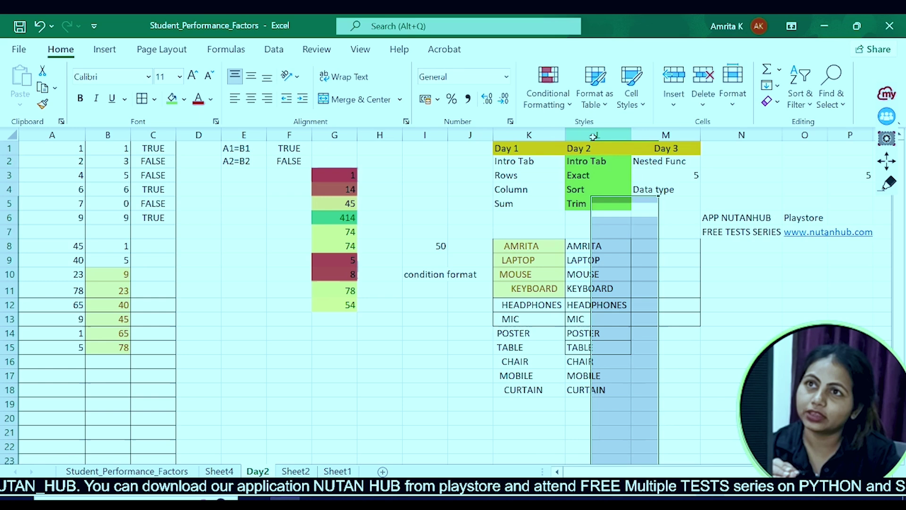
pyautogui.click(600, 161)
pyautogui.moveTo(601, 161); pyautogui.dragTo(603, 201)
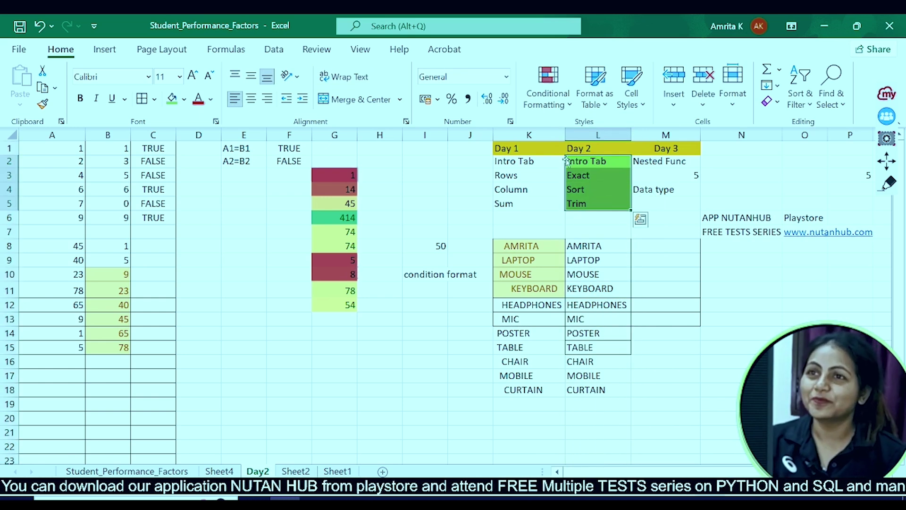
pyautogui.click(596, 162)
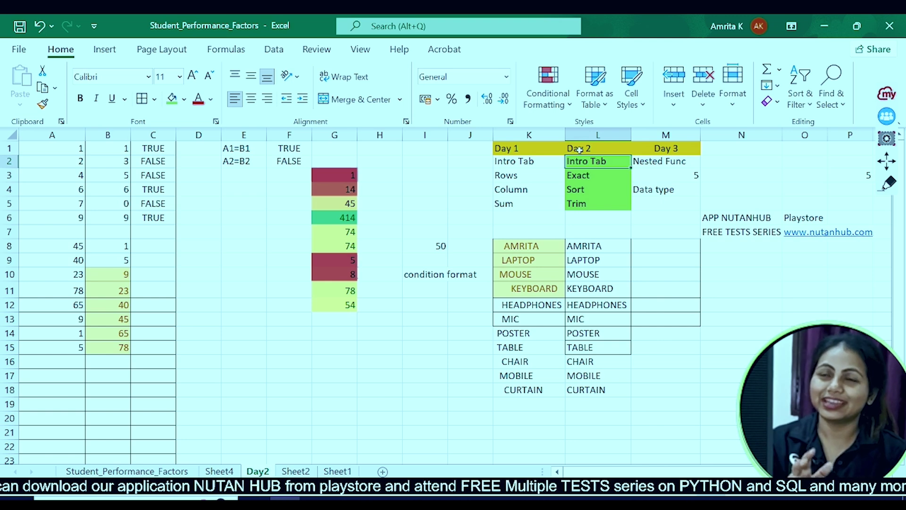
pyautogui.click(588, 147)
pyautogui.hotkey('ctrl', 'space')
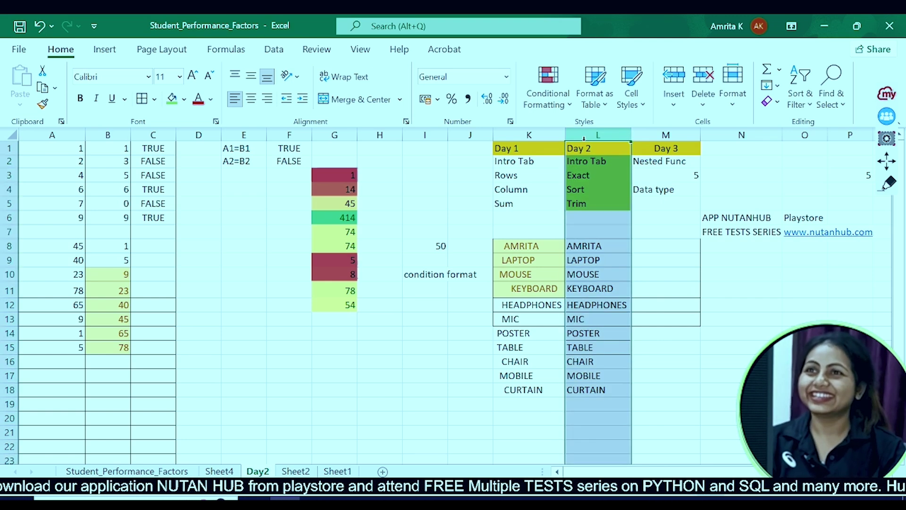
pyautogui.click(589, 147)
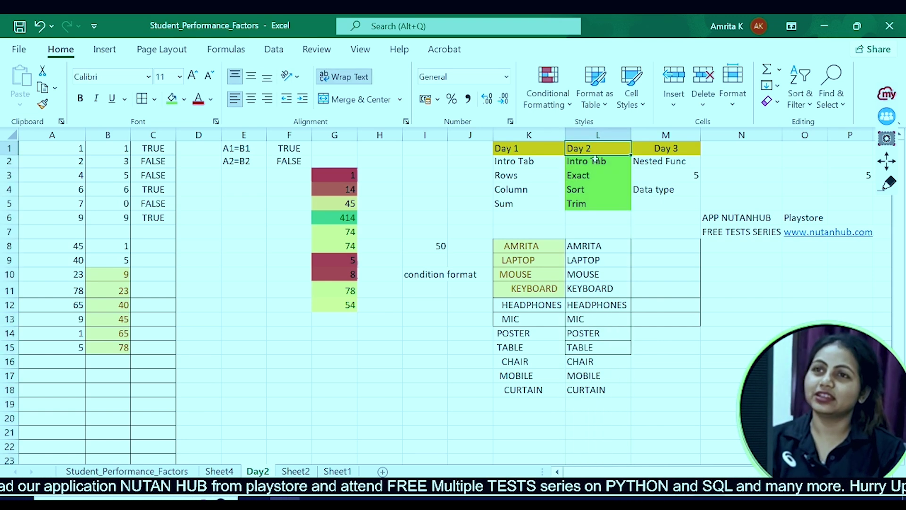
pyautogui.moveTo(594, 160); pyautogui.dragTo(596, 205)
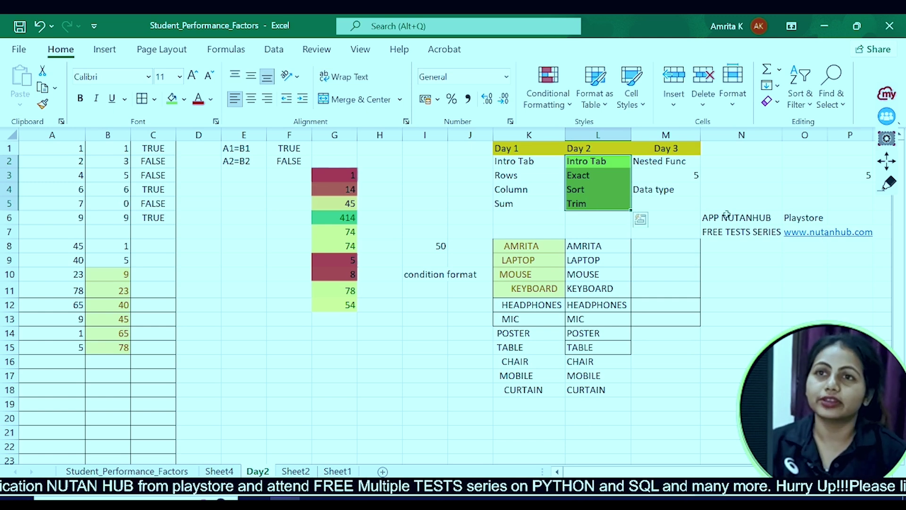
pyautogui.moveTo(735, 215); pyautogui.dragTo(870, 232)
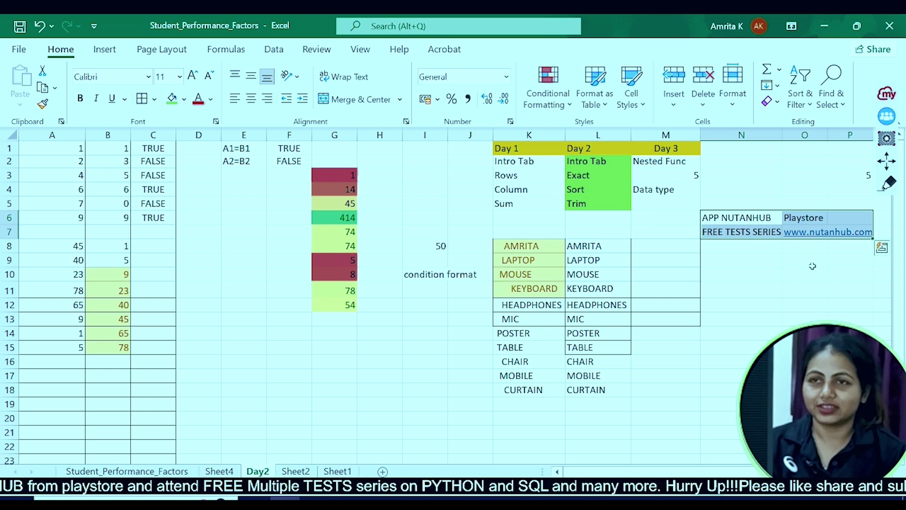
pyautogui.click(781, 246)
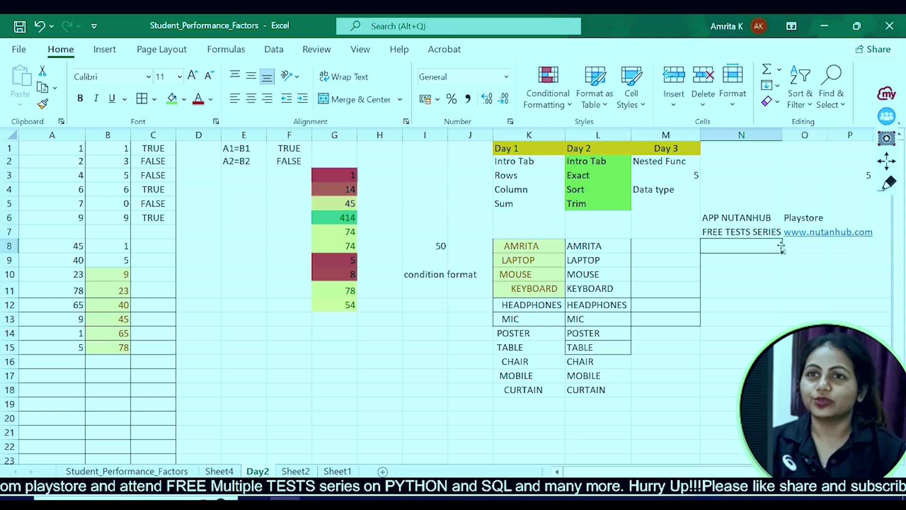